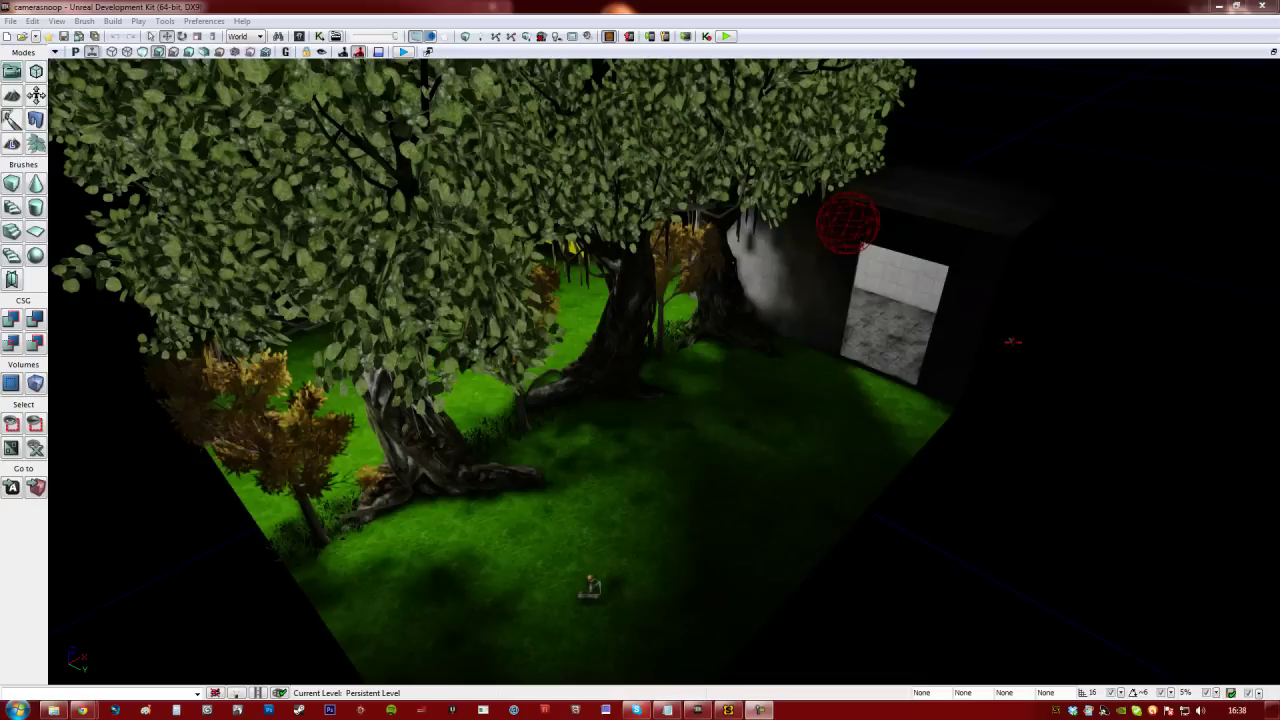
Turn on game view in the viewport and run the level in the mobile preview, closing it after checking the player.
mouse_move(908, 324)
right_down()
mouse_move(880, 330)
mouse_move(911, 363)
mouse_move(920, 335)
right_up()
click(286, 51)
right_drag(497, 380, 562, 347)
key(w)
drag(562, 347, 555, 348)
key(s)
right_drag(555, 348, 498, 375)
key(w)
drag(498, 375, 490, 380)
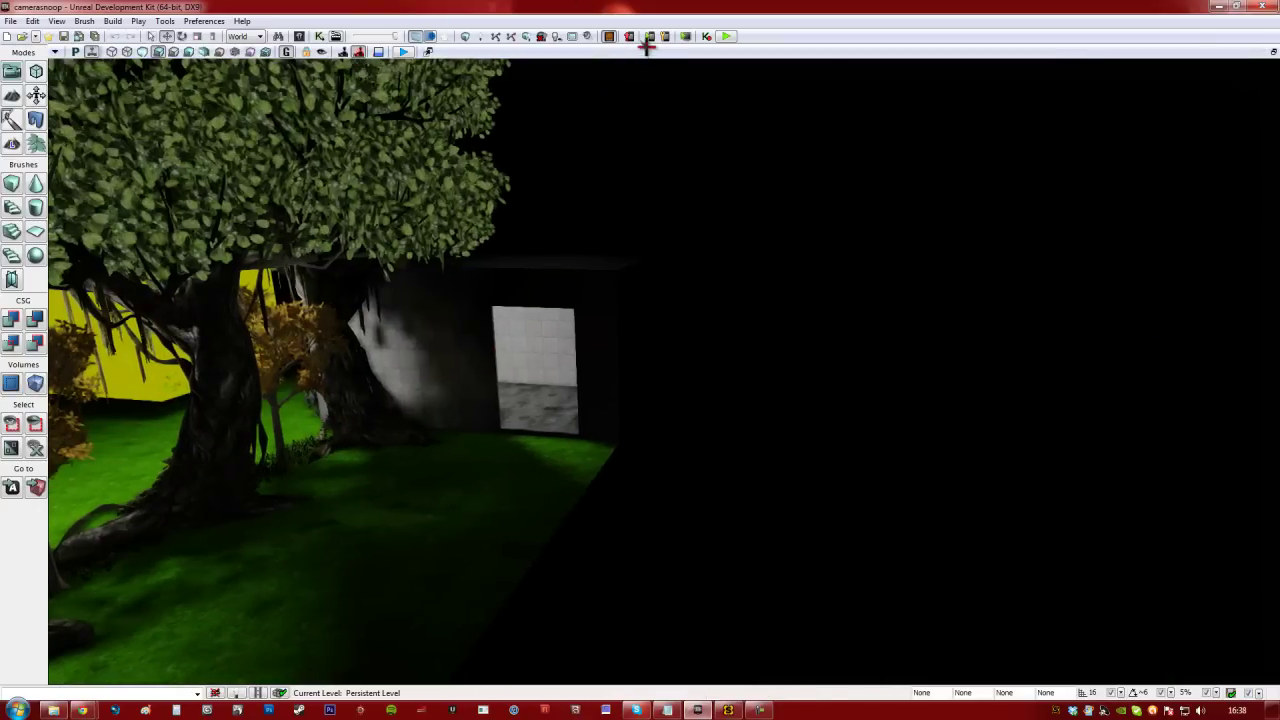
click(649, 37)
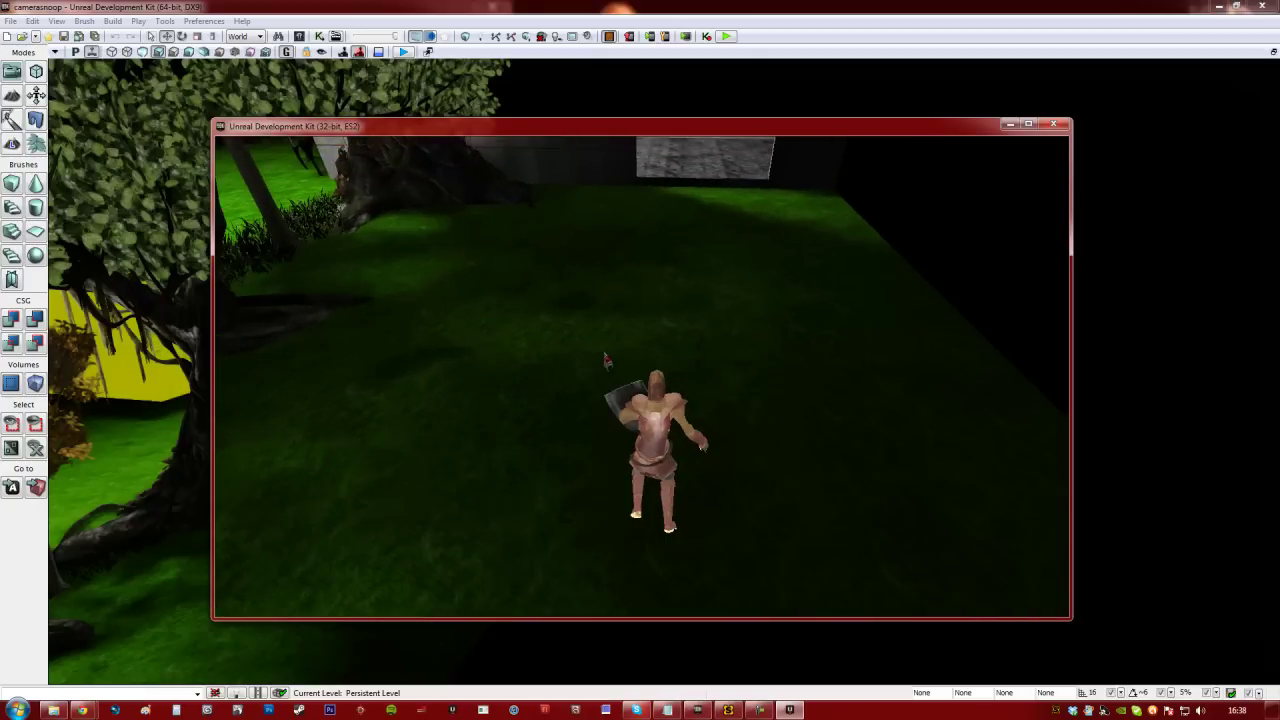
click(1052, 124)
Set both Default Game Type and Game Type For PIE to UTGame in the World Properties.
click(55, 21)
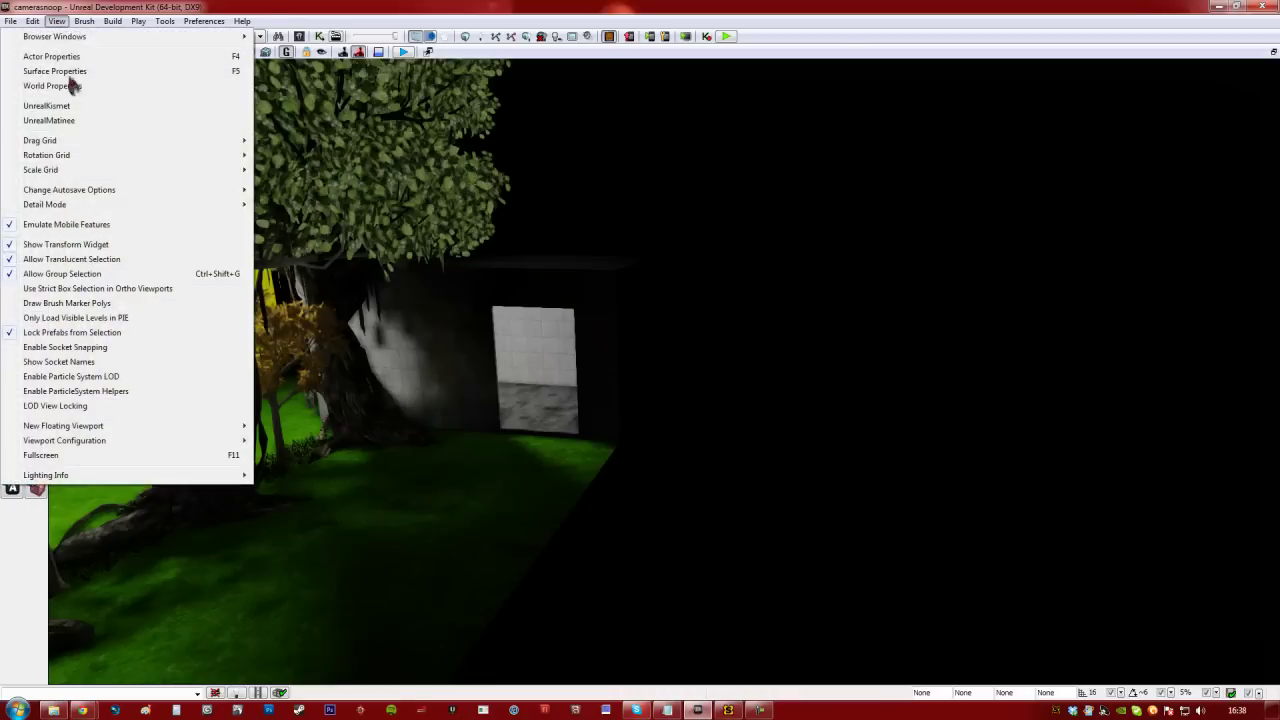
click(52, 86)
click(222, 206)
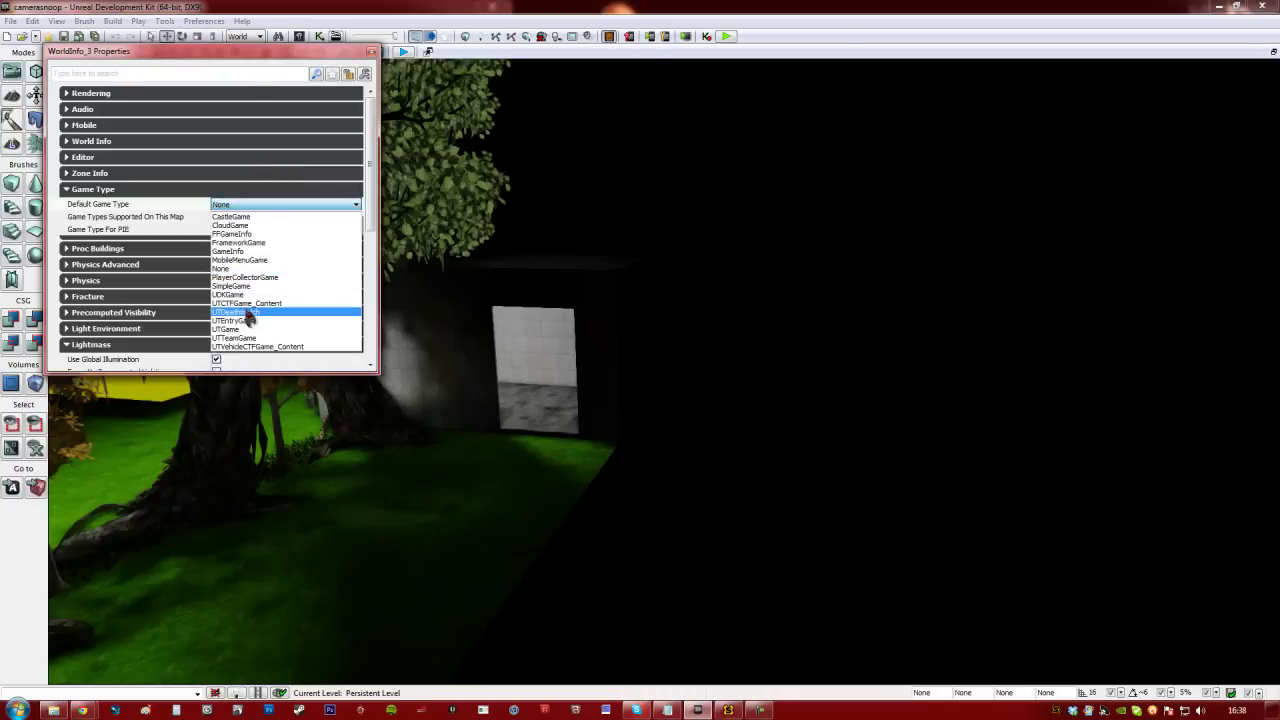
click(249, 331)
click(223, 230)
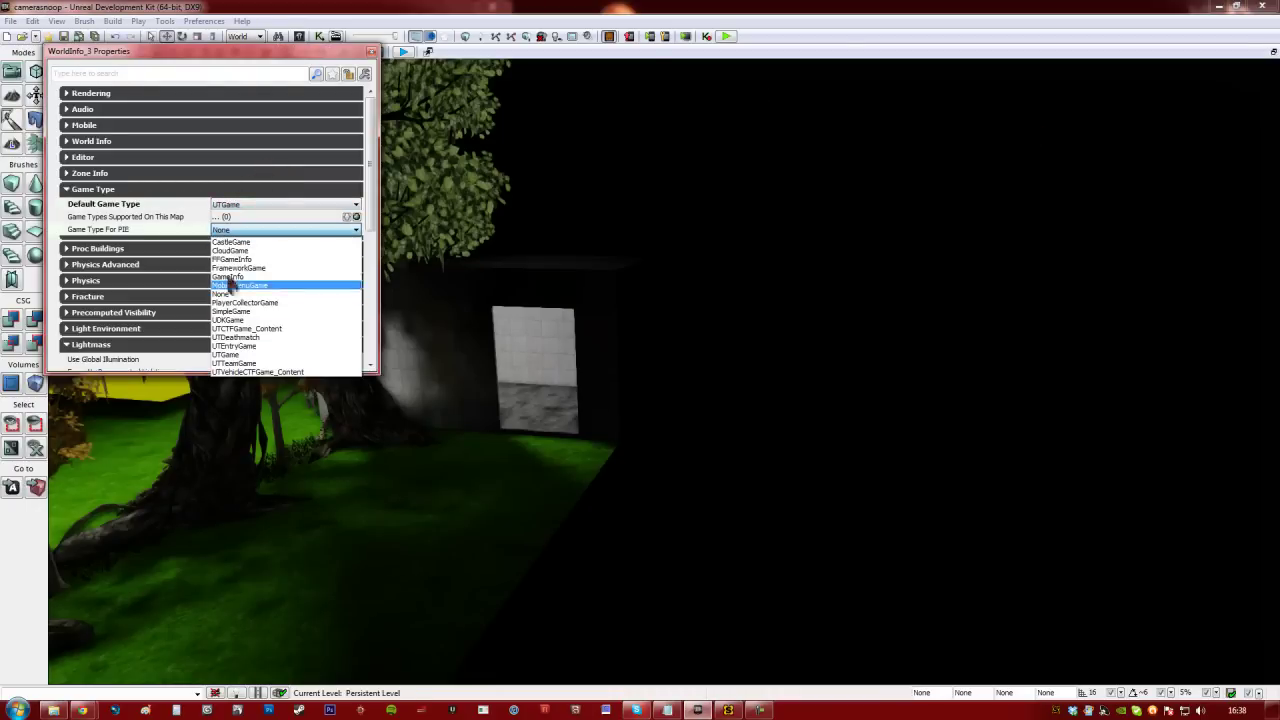
click(230, 354)
click(371, 51)
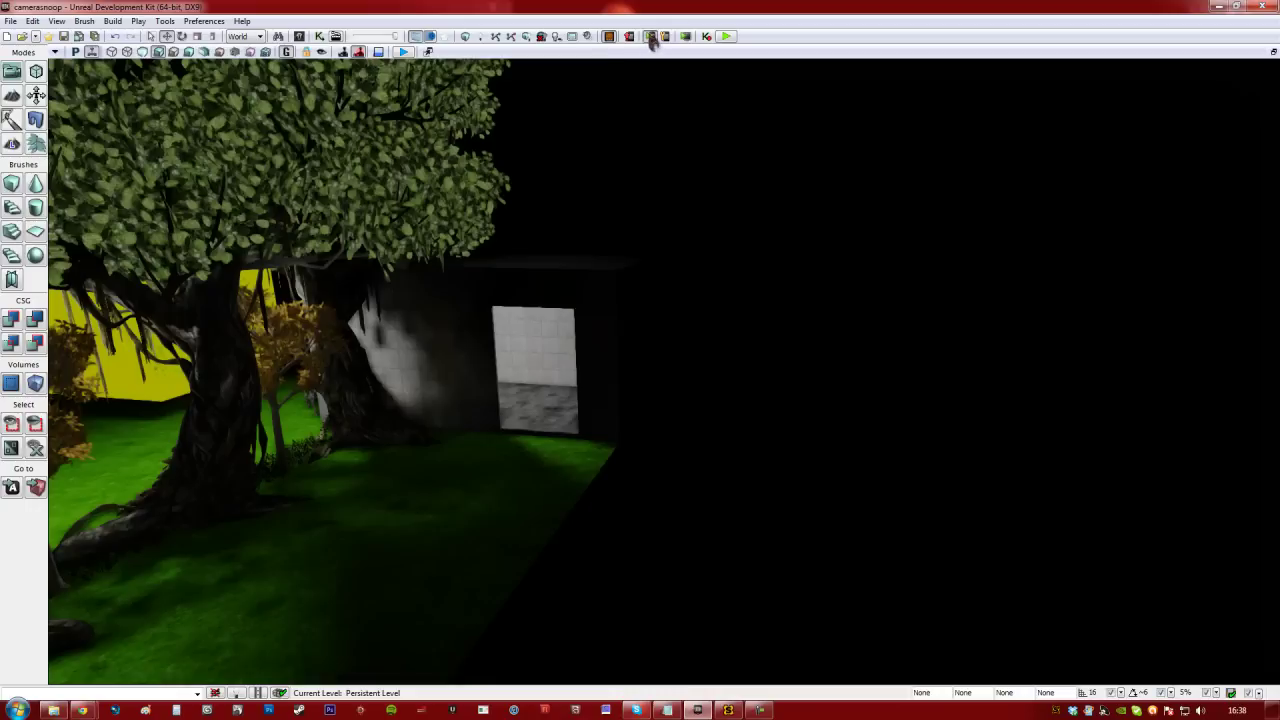
Run the mobile preview, walk the player past the trees and into the stone room with the dome, and close it.
click(650, 37)
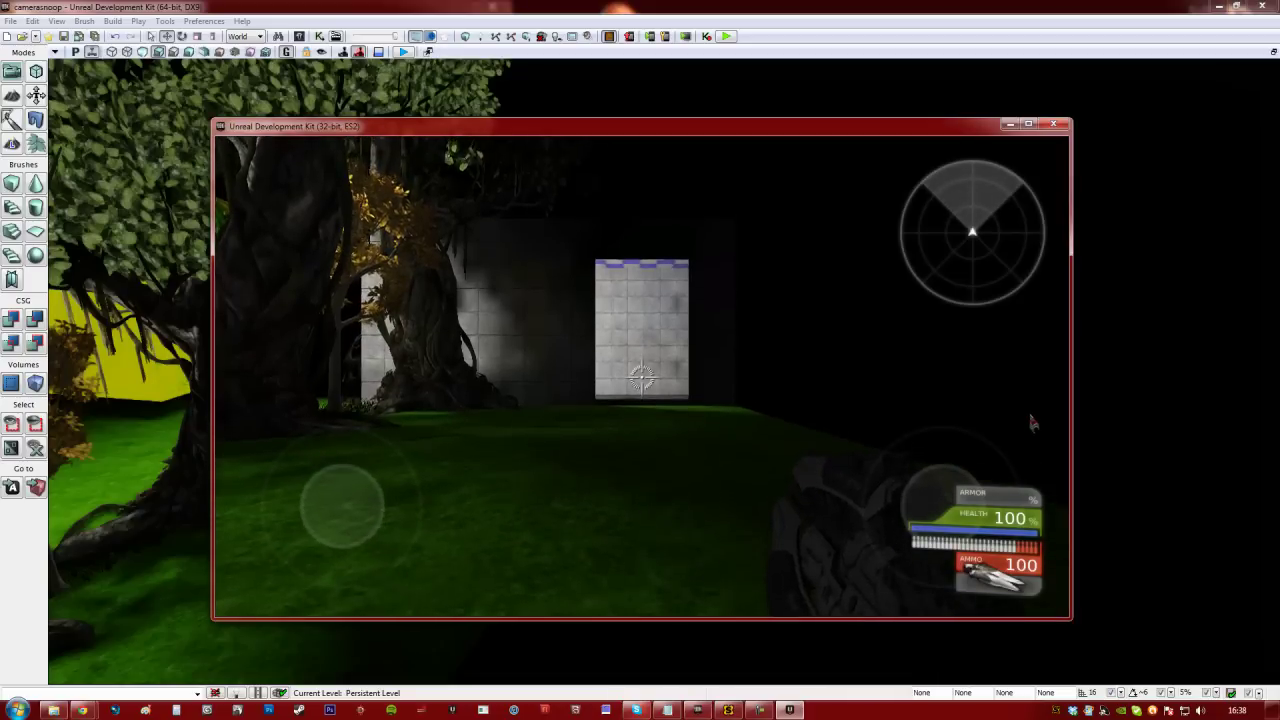
key(w)
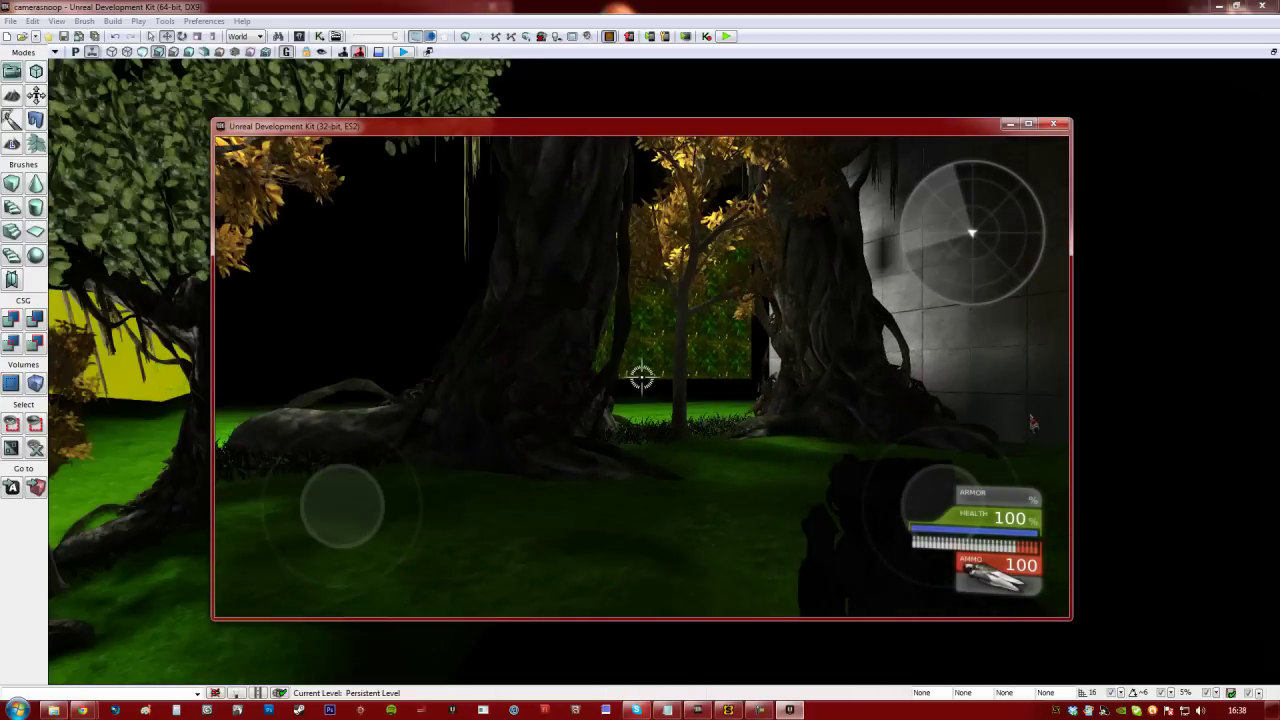
key(Right)
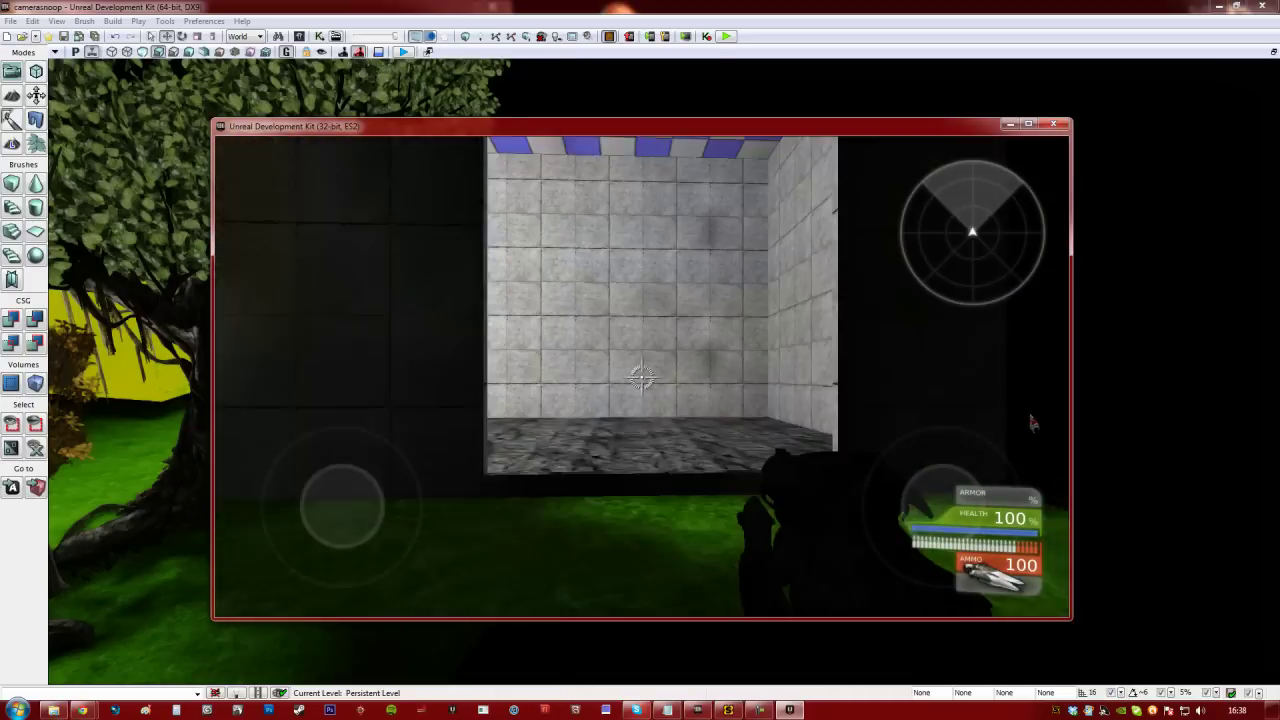
key(w)
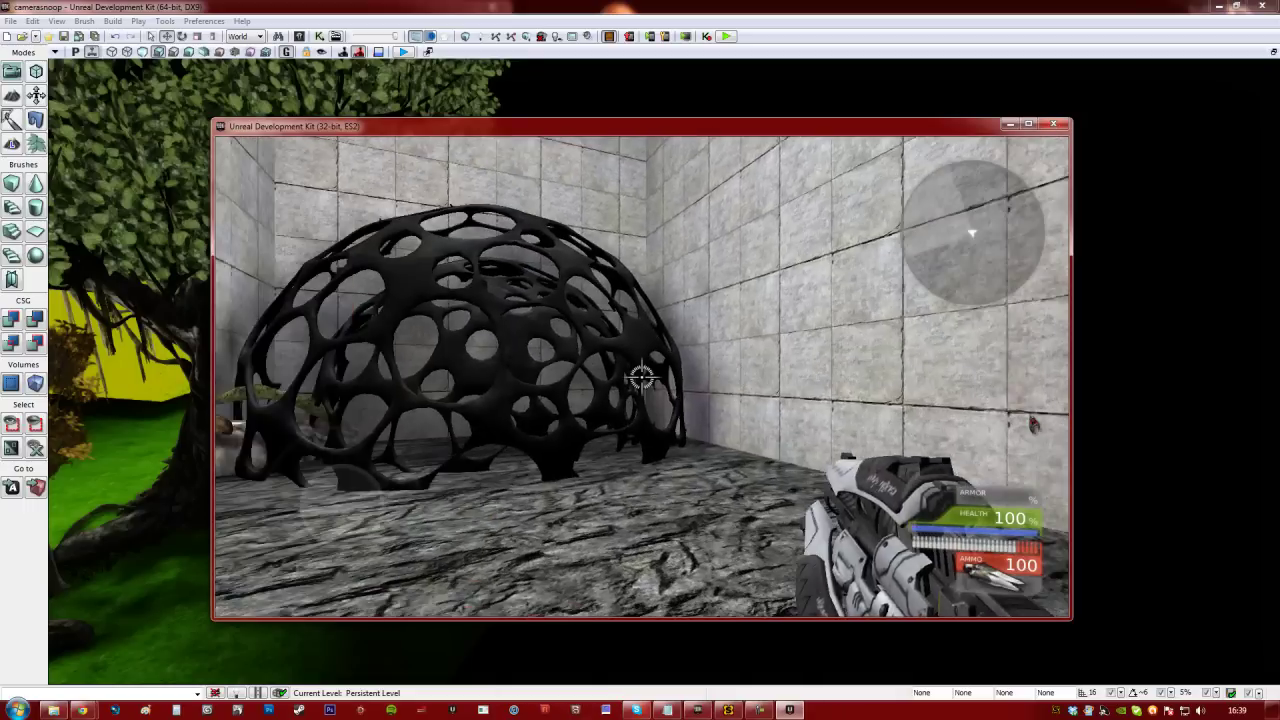
key(Up)
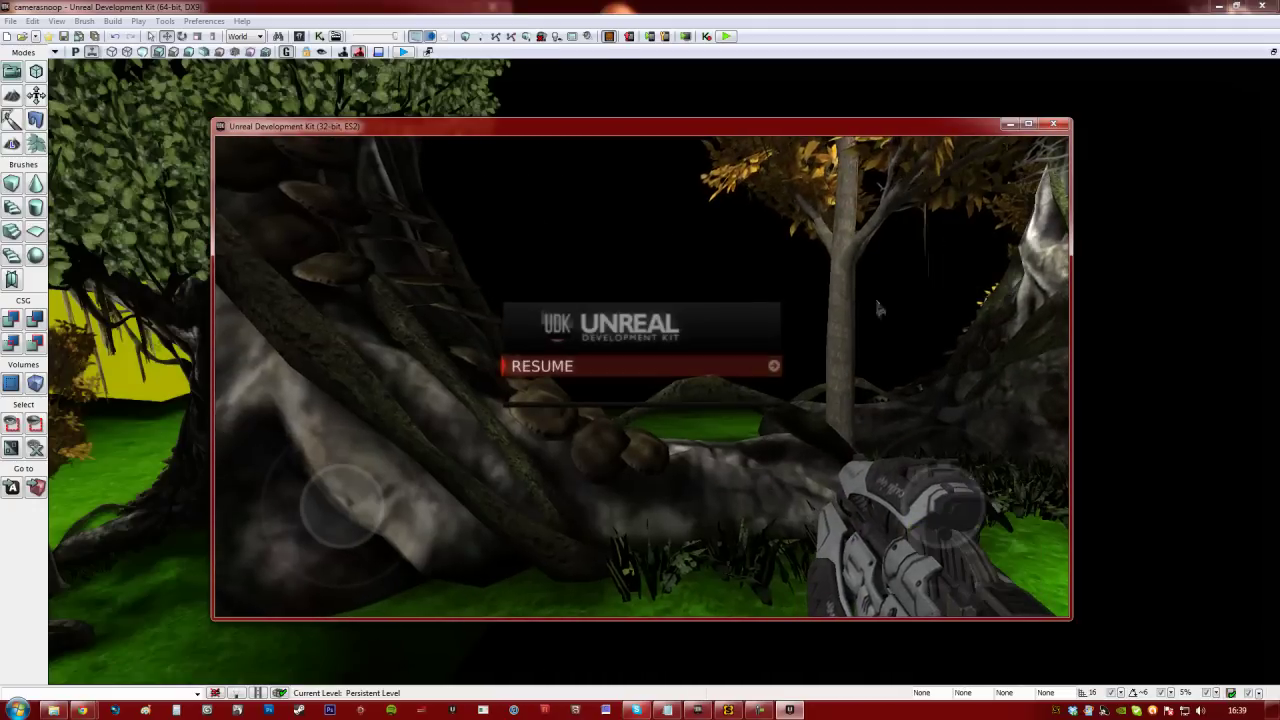
click(1053, 123)
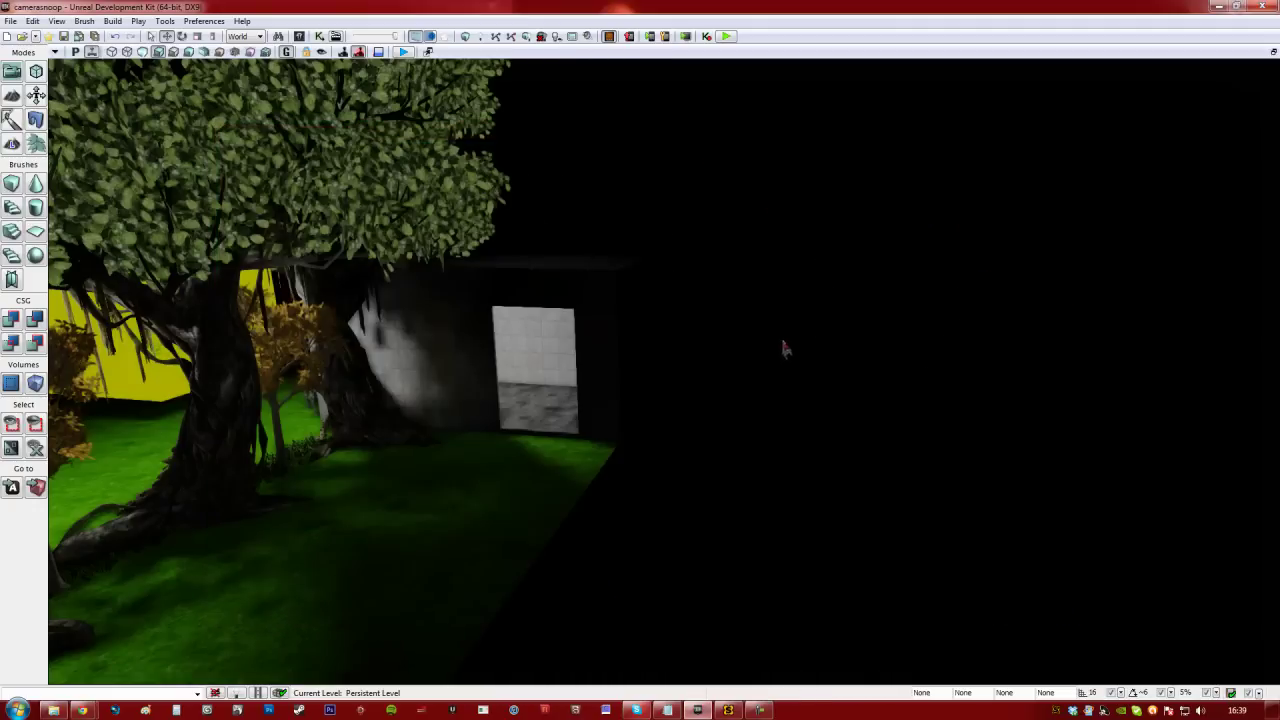
Turn off game view and set the viewport to Unlit mode for working in the dome room.
right_drag(785, 349, 680, 357)
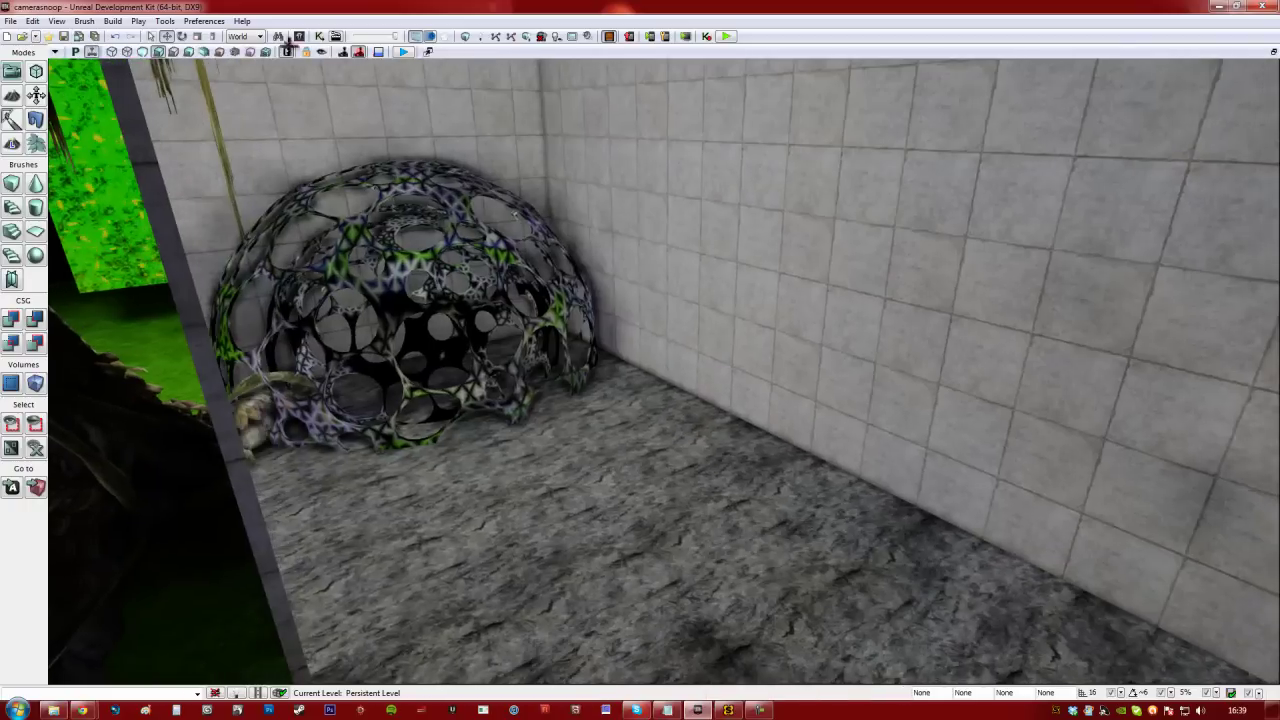
click(287, 51)
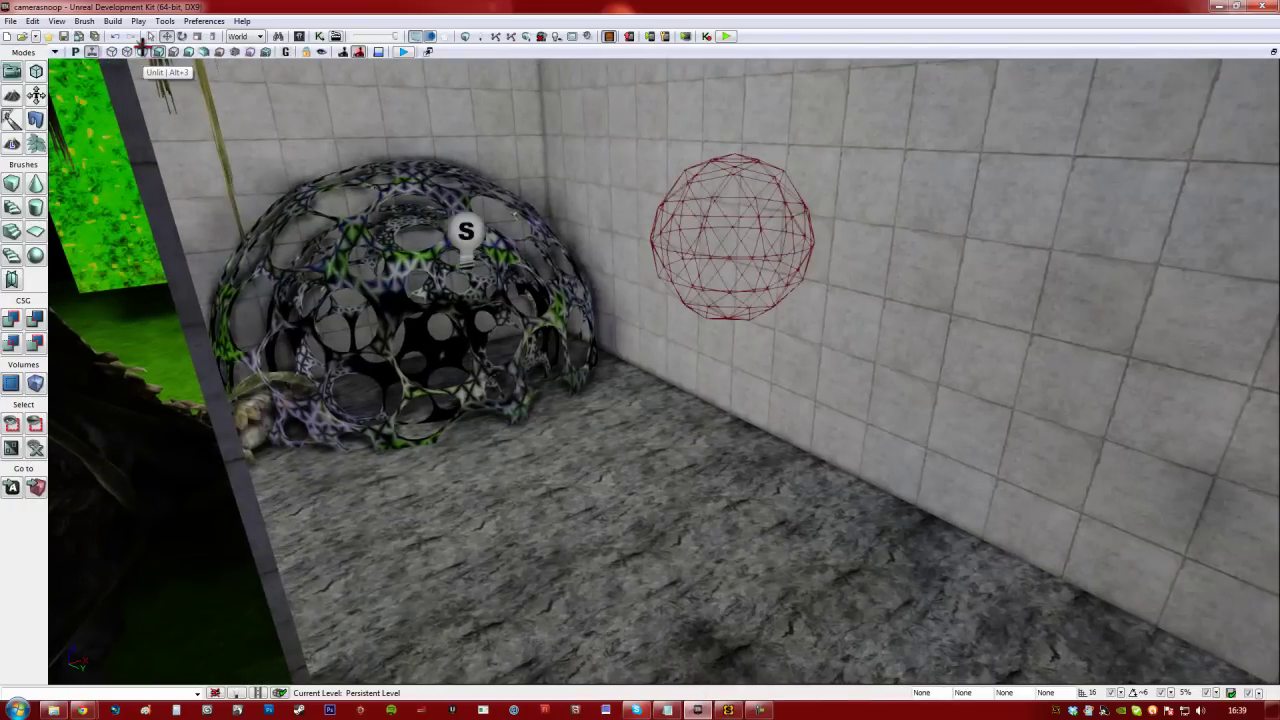
click(143, 51)
drag(352, 194, 383, 207)
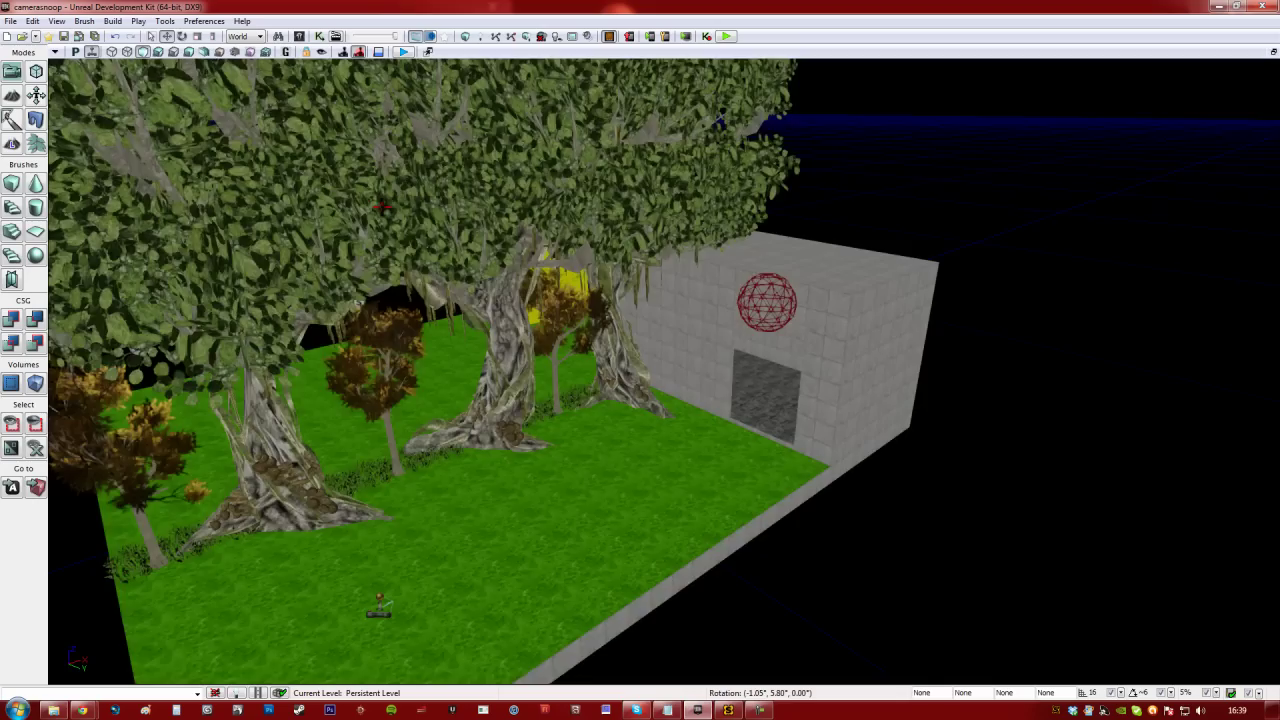
right_drag(383, 207, 312, 205)
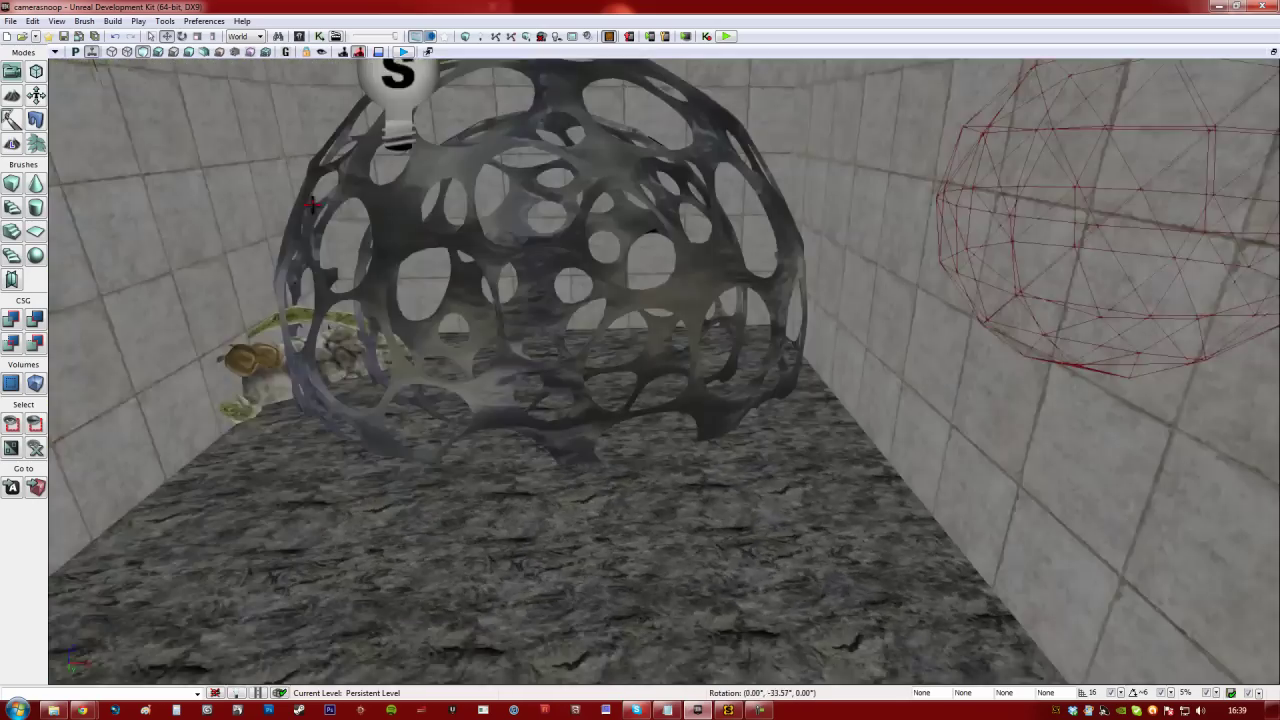
drag(313, 205, 376, 183)
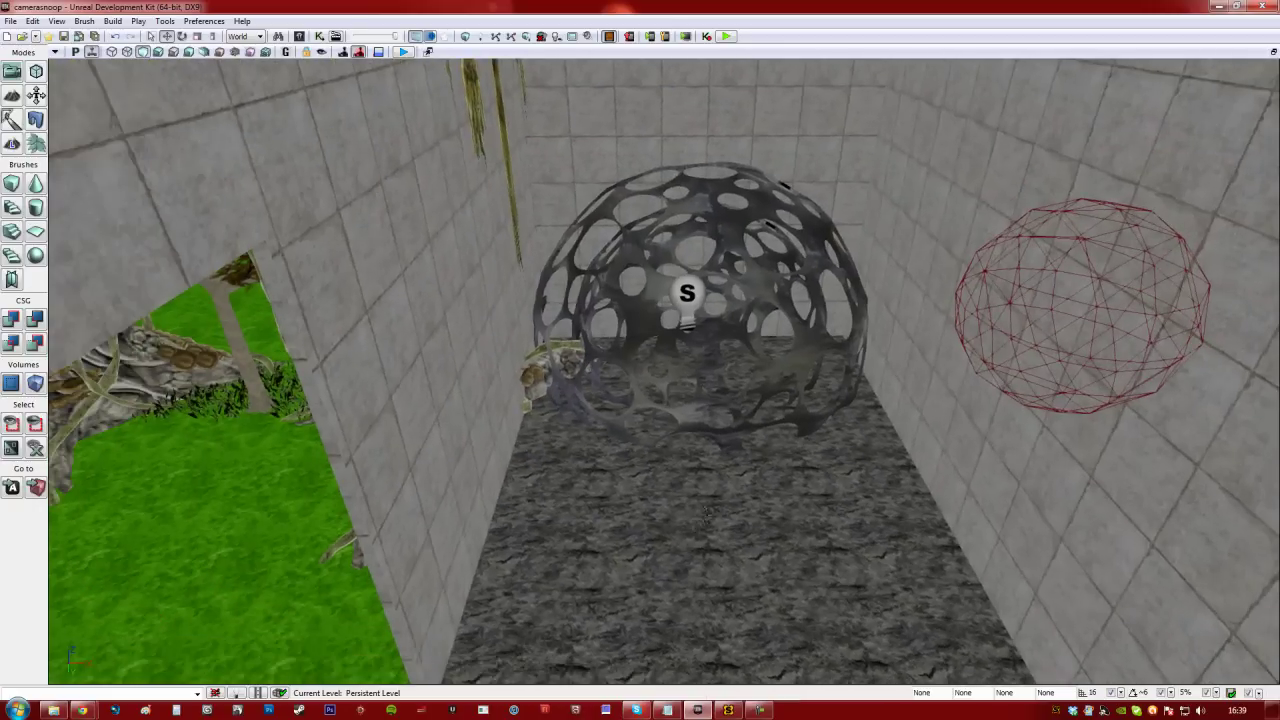
Add a Trigger actor on the stone floor in front of the dome and move it back inside the dome.
right_click(700, 500)
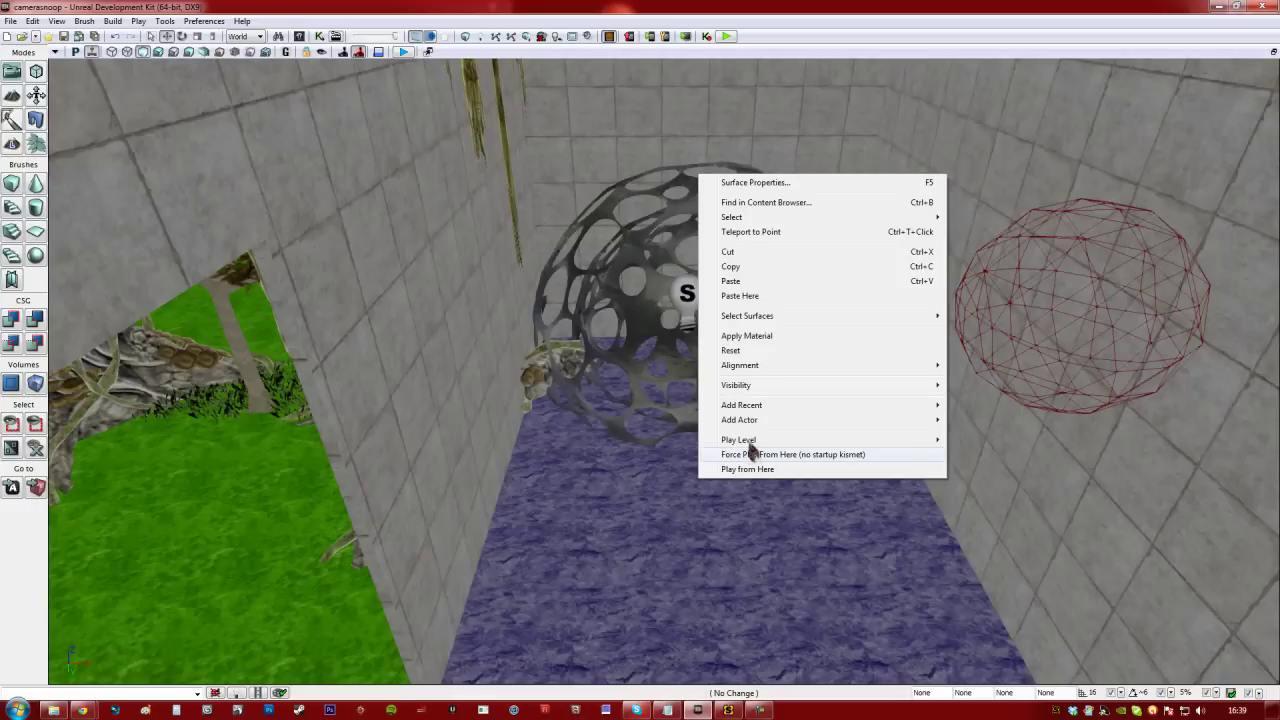
mouse_move(750, 425)
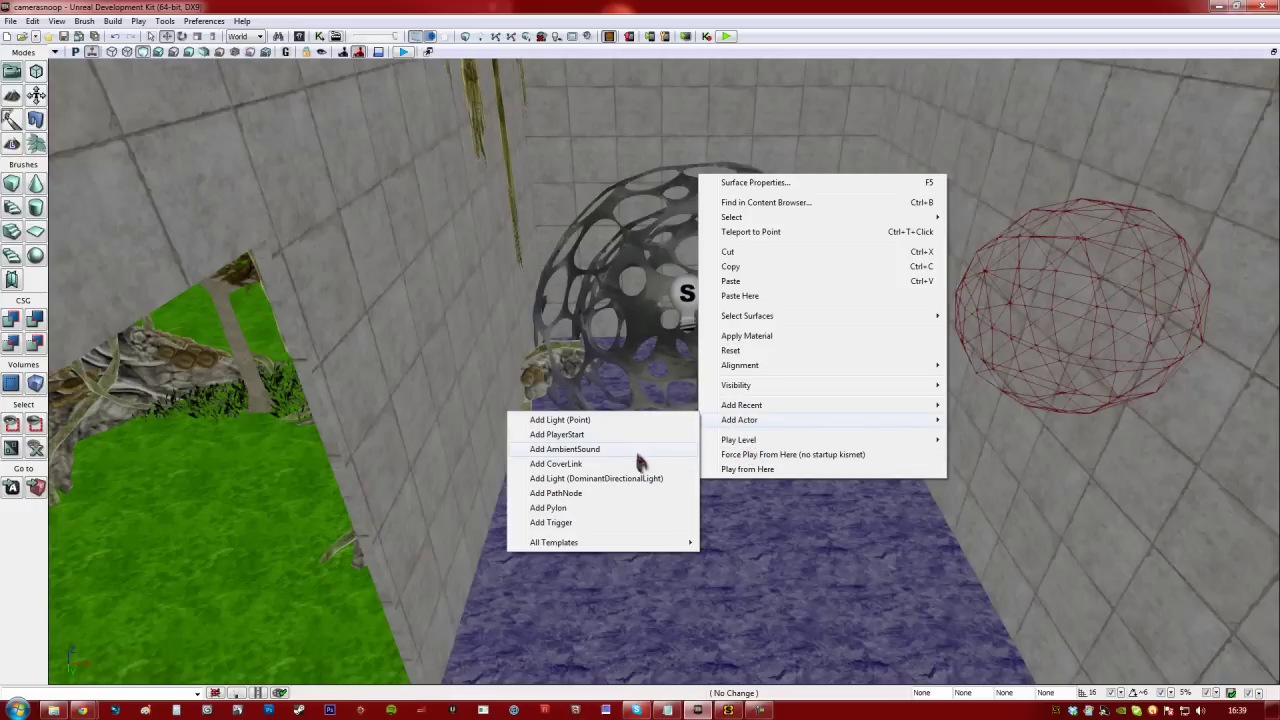
click(551, 522)
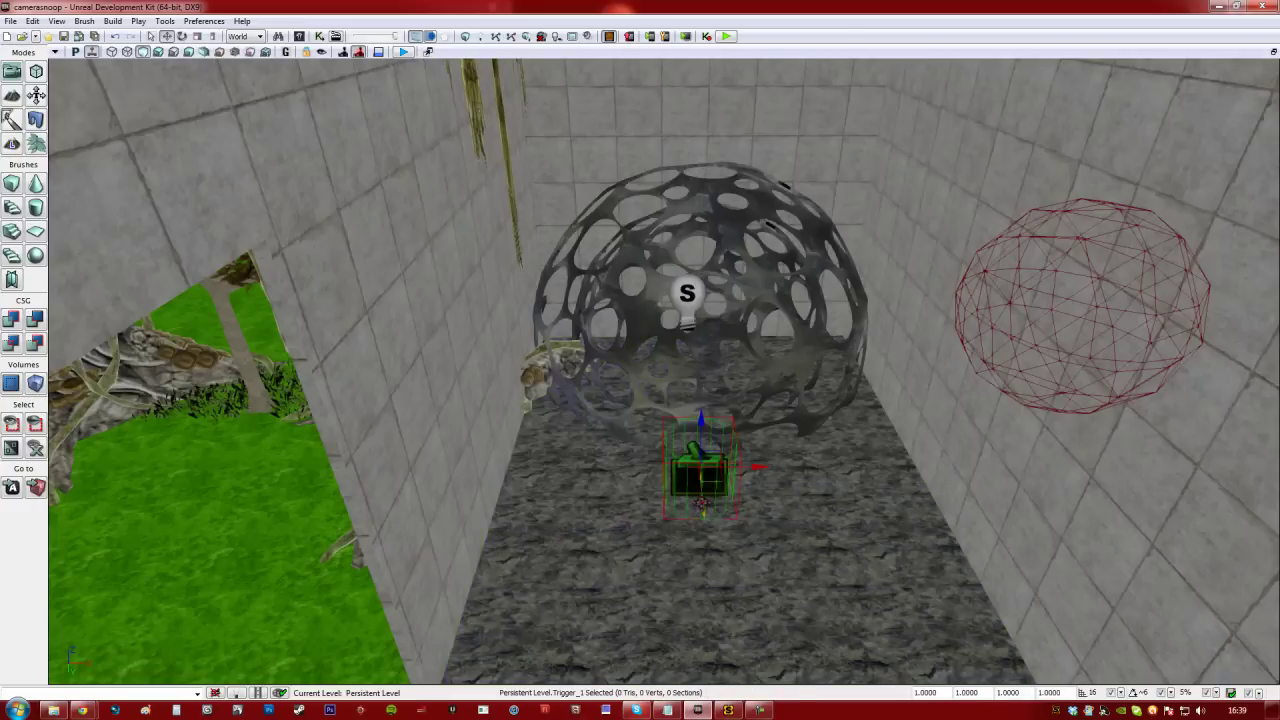
drag(702, 503, 692, 396)
right_drag(718, 408, 670, 410)
scroll(749, 483, down, 5)
scroll(749, 481, up, 5)
scroll(671, 393, down, 5)
scroll(672, 402, up, 4)
Set the Collision Height of the trigger's Cylinder Component to 200.
key(F4)
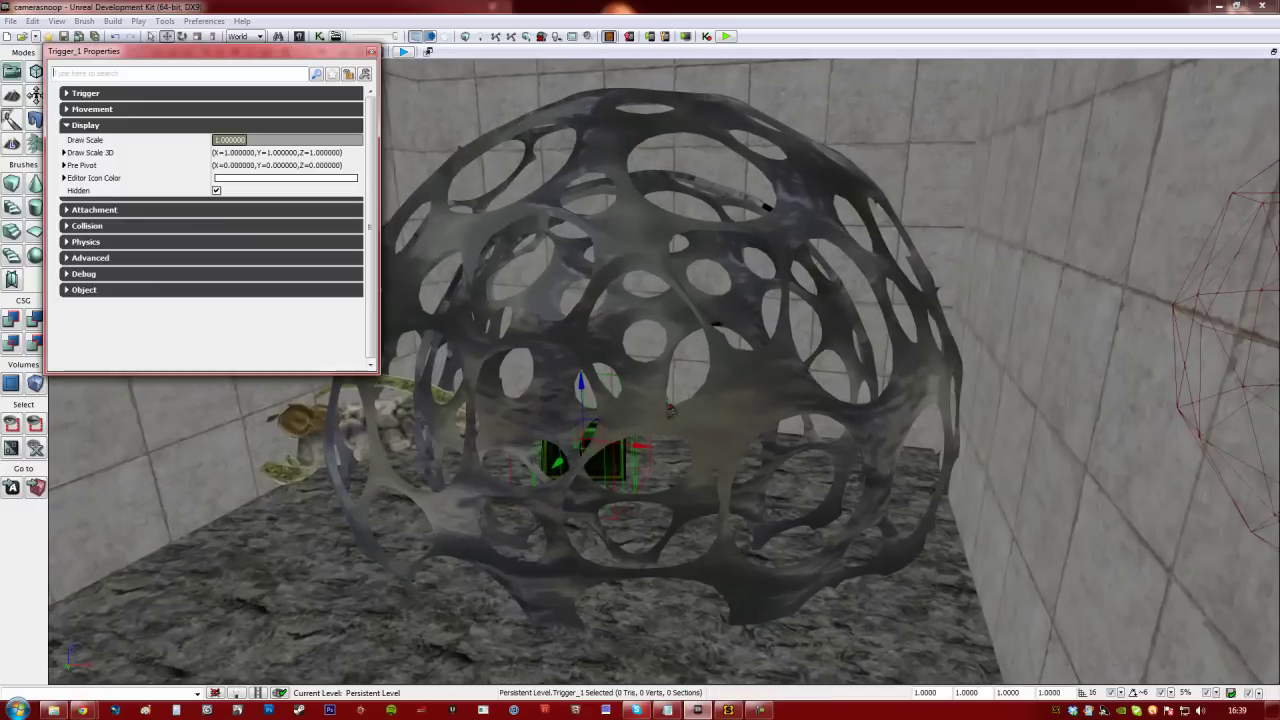
click(127, 128)
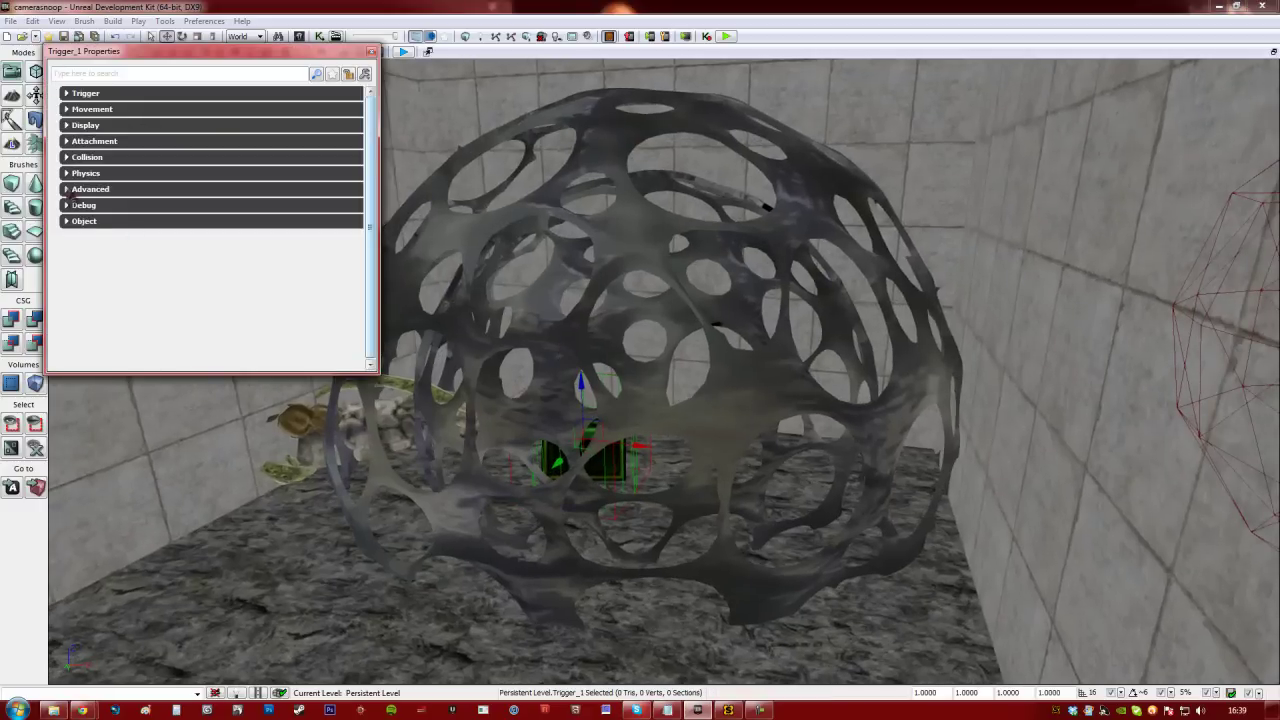
click(86, 94)
click(65, 108)
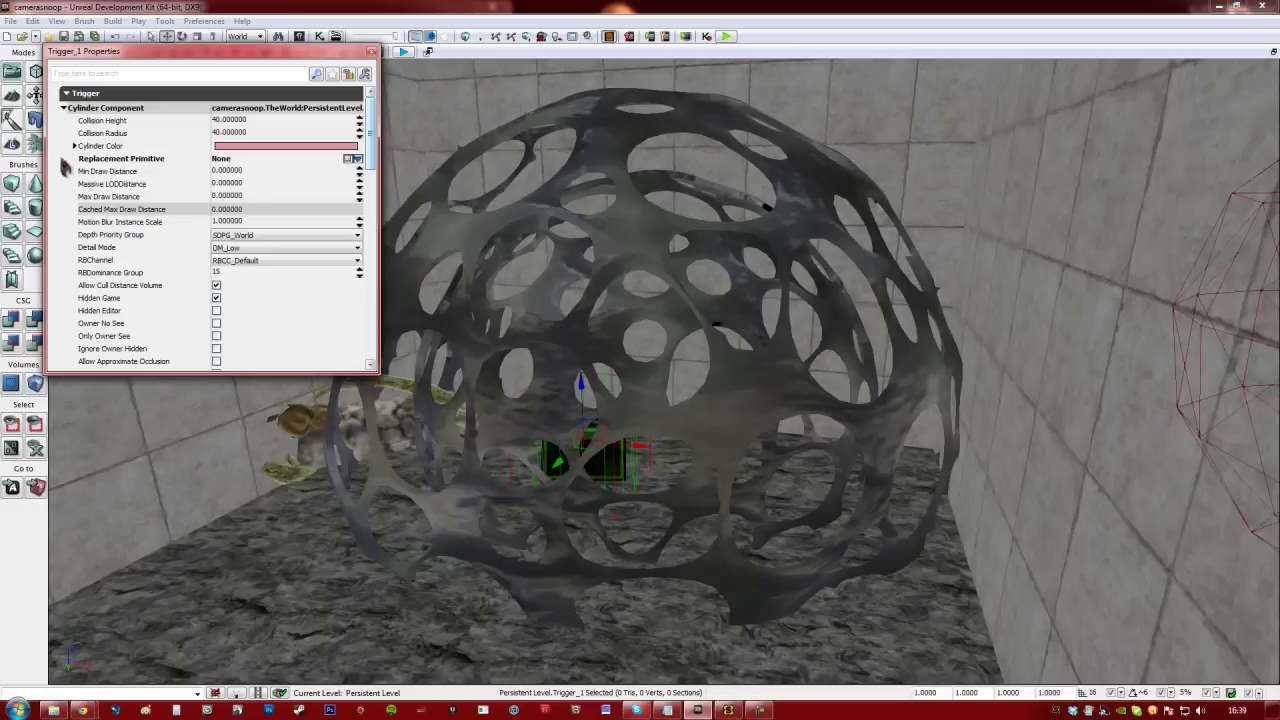
click(236, 122)
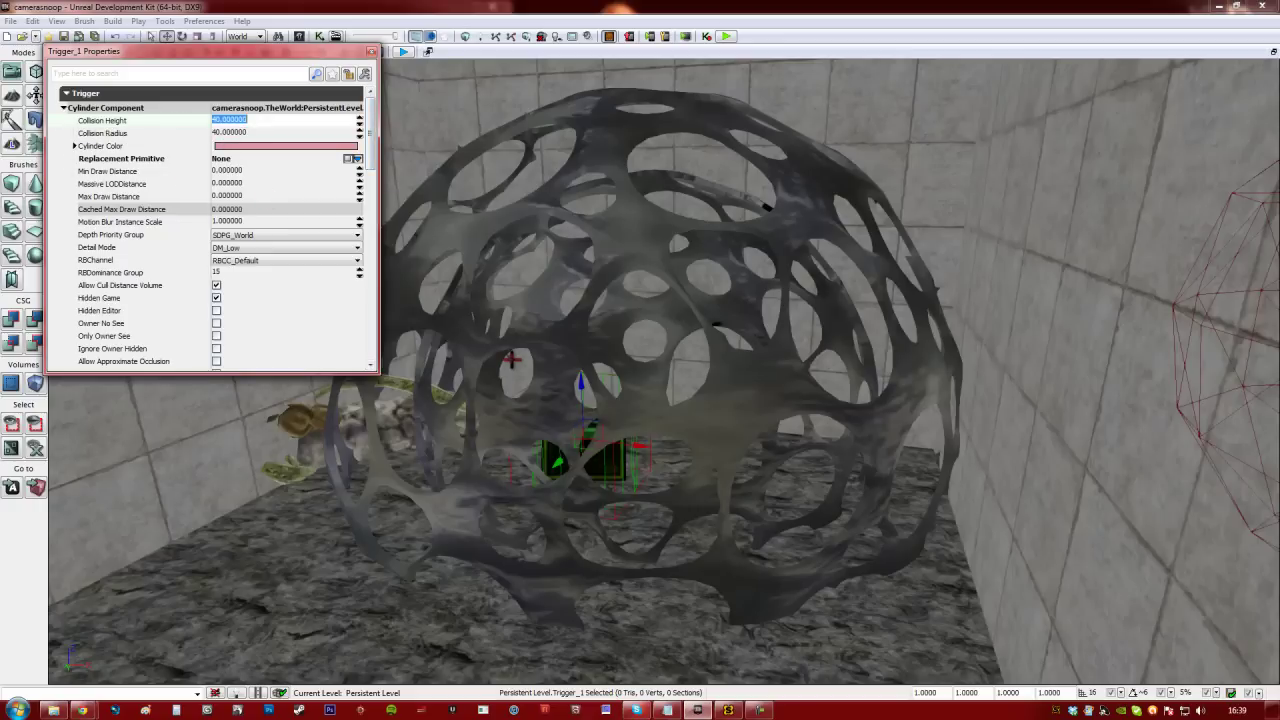
key(Return)
text(200)
key(Return)
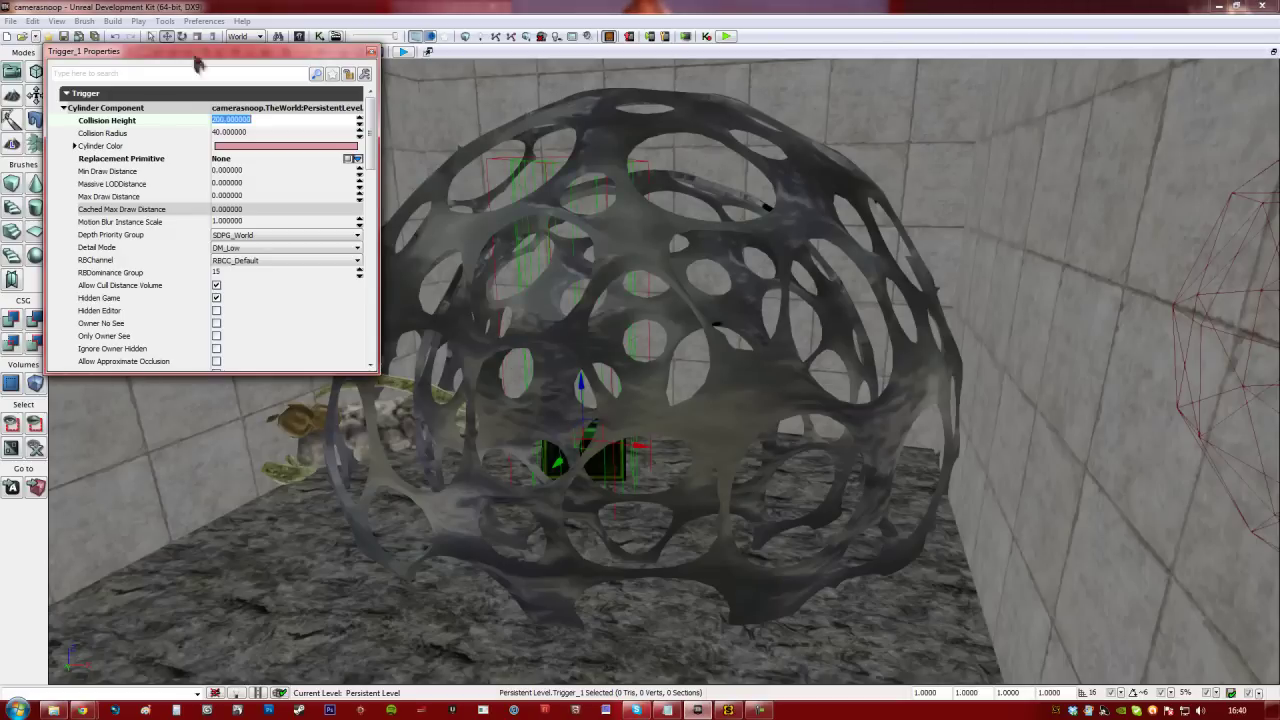
Set the trigger's Collision Radius to 100 and shift it along X towards the middle of the dome.
click(224, 133)
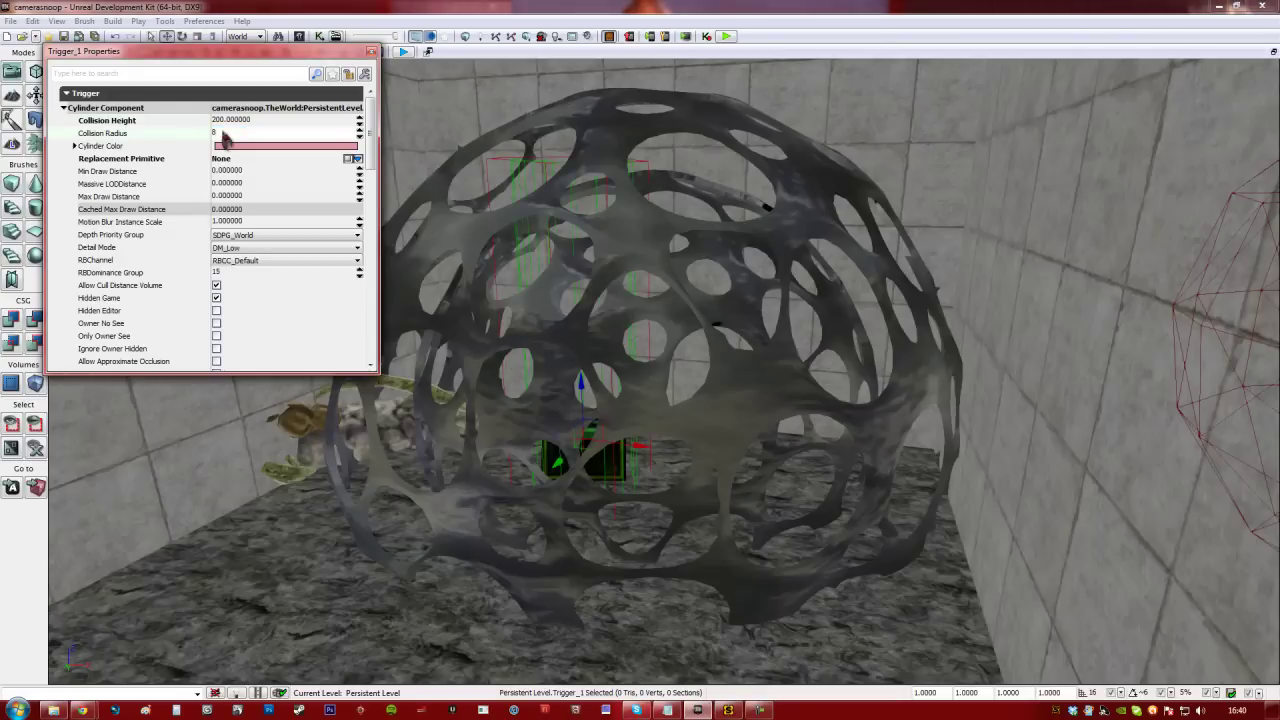
key(Return)
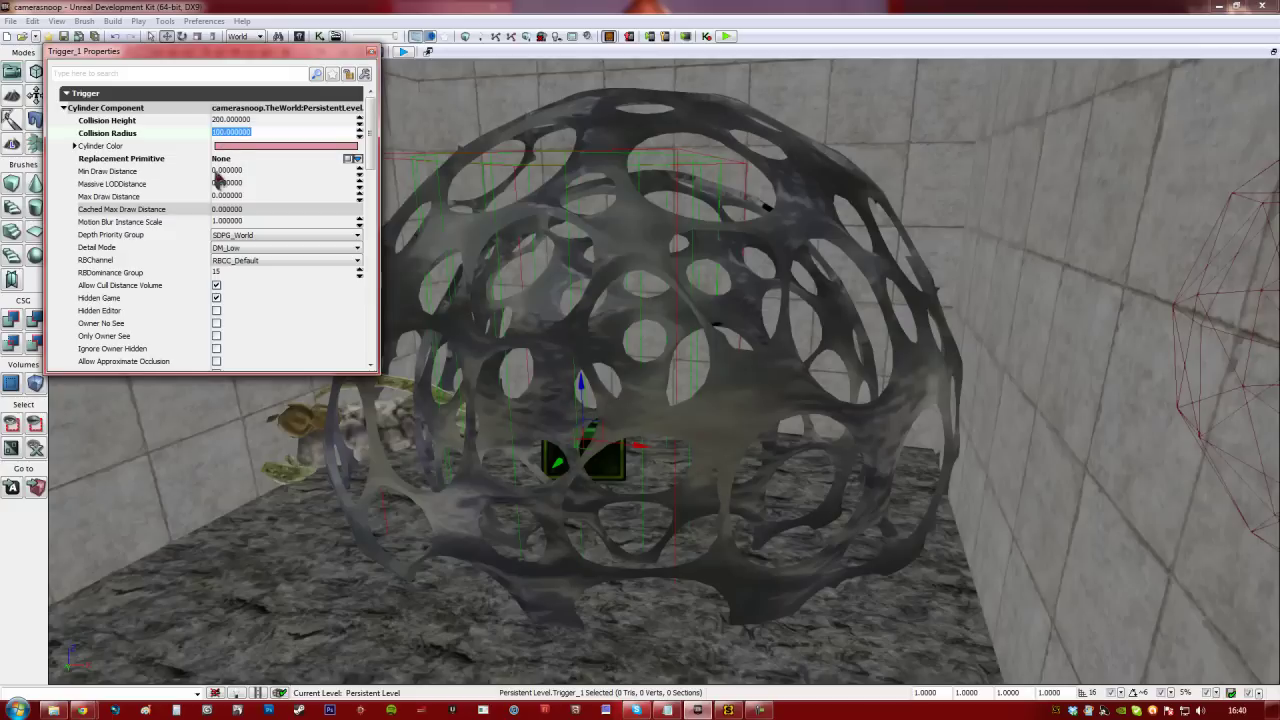
drag(635, 446, 685, 451)
click(373, 52)
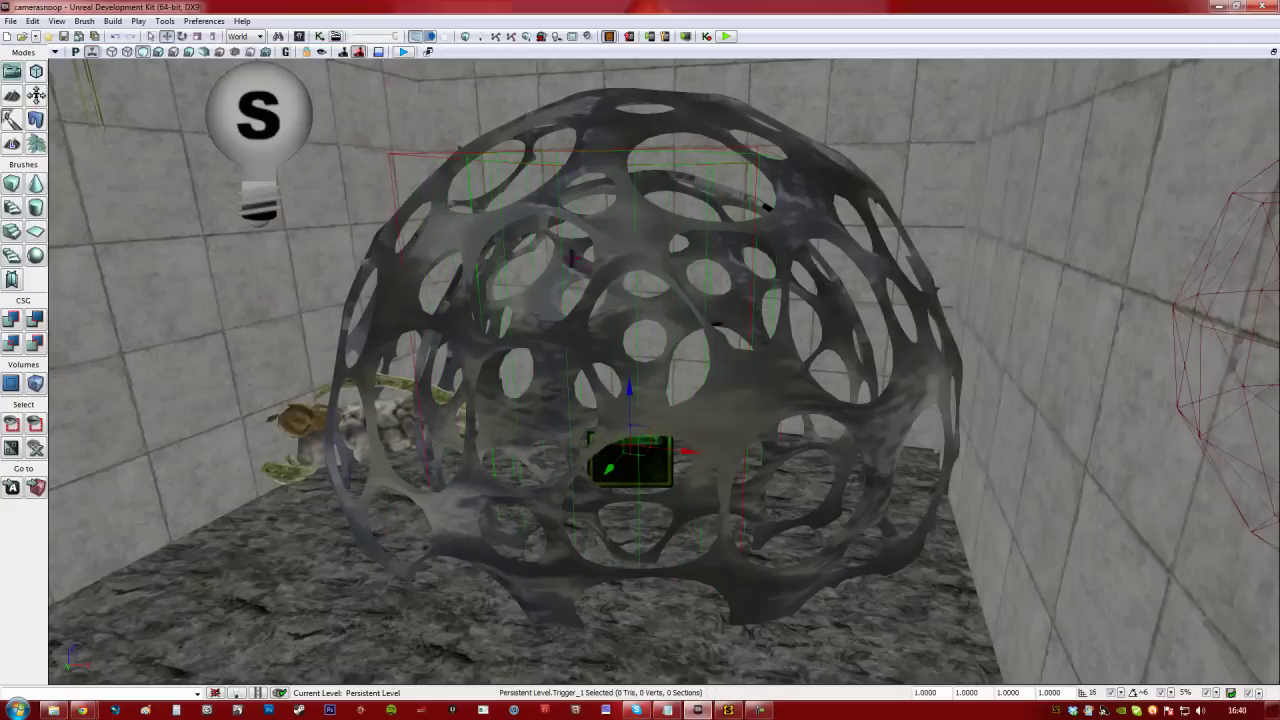
Deselect the trigger and choose the CameraActor class from the Common category of the actor classes.
key(Escape)
right_drag(560, 234, 875, 258)
key(w)
key(s)
key(w)
click(300, 36)
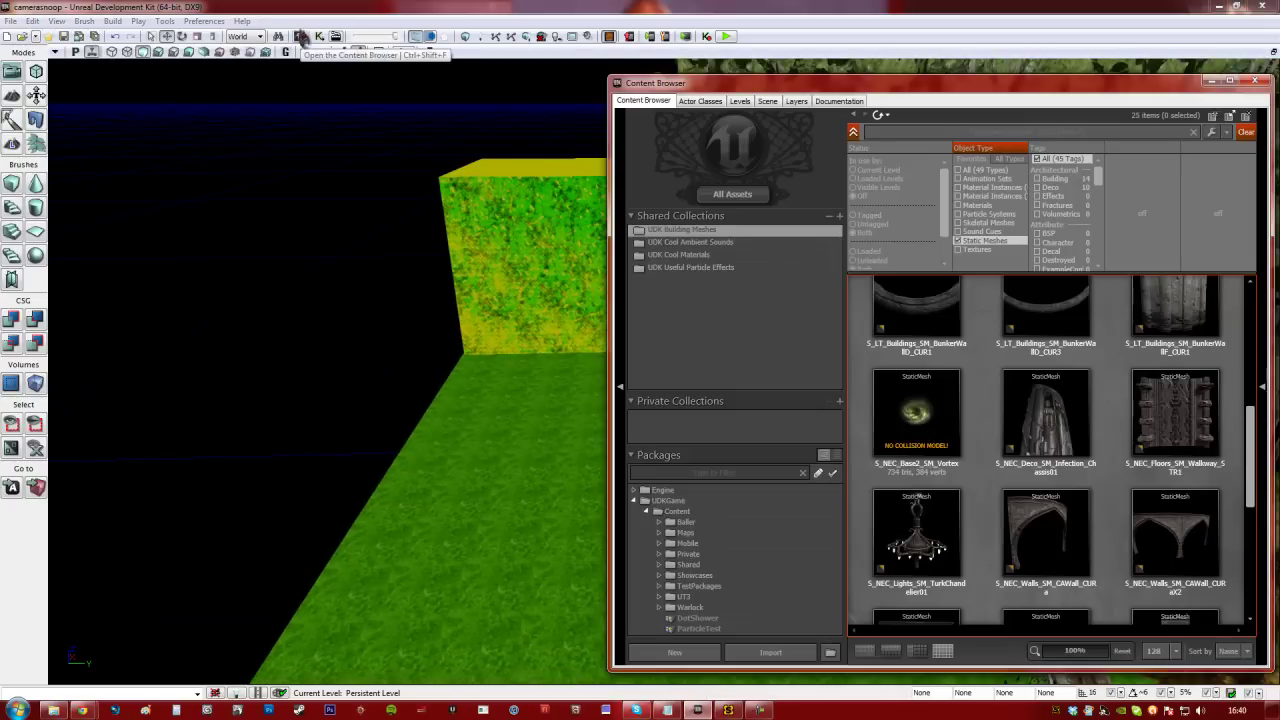
click(700, 114)
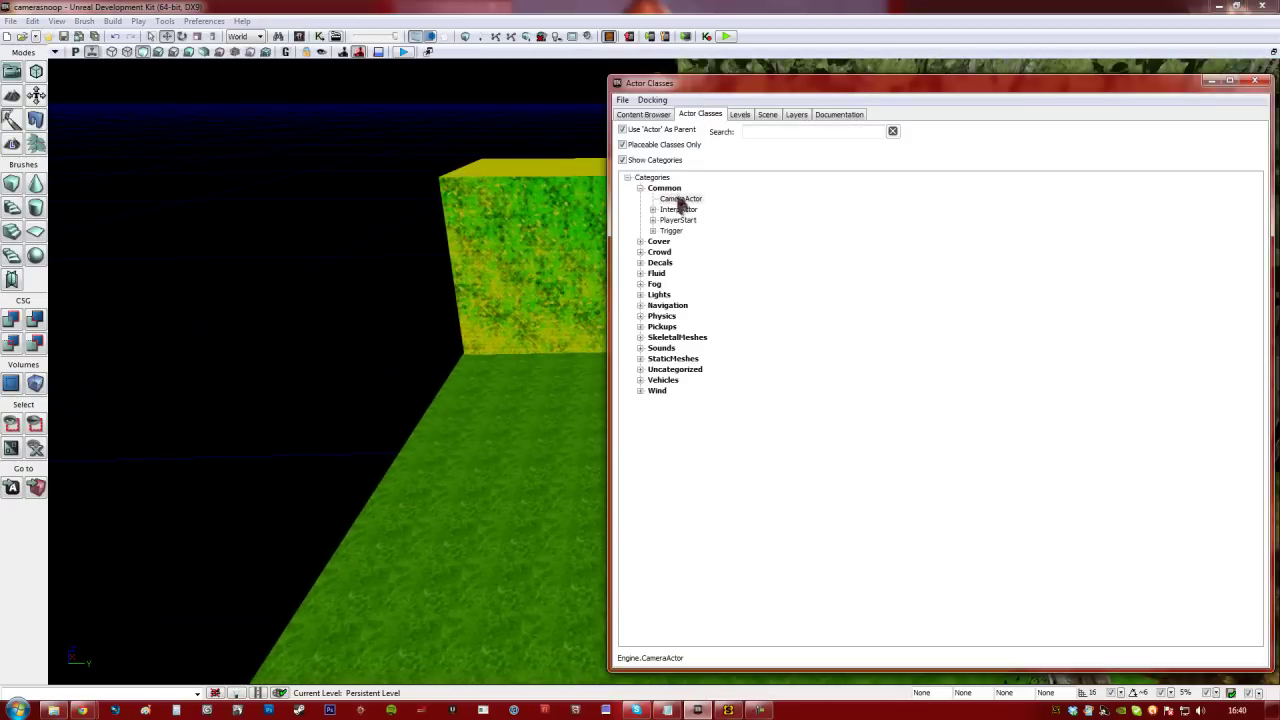
click(681, 199)
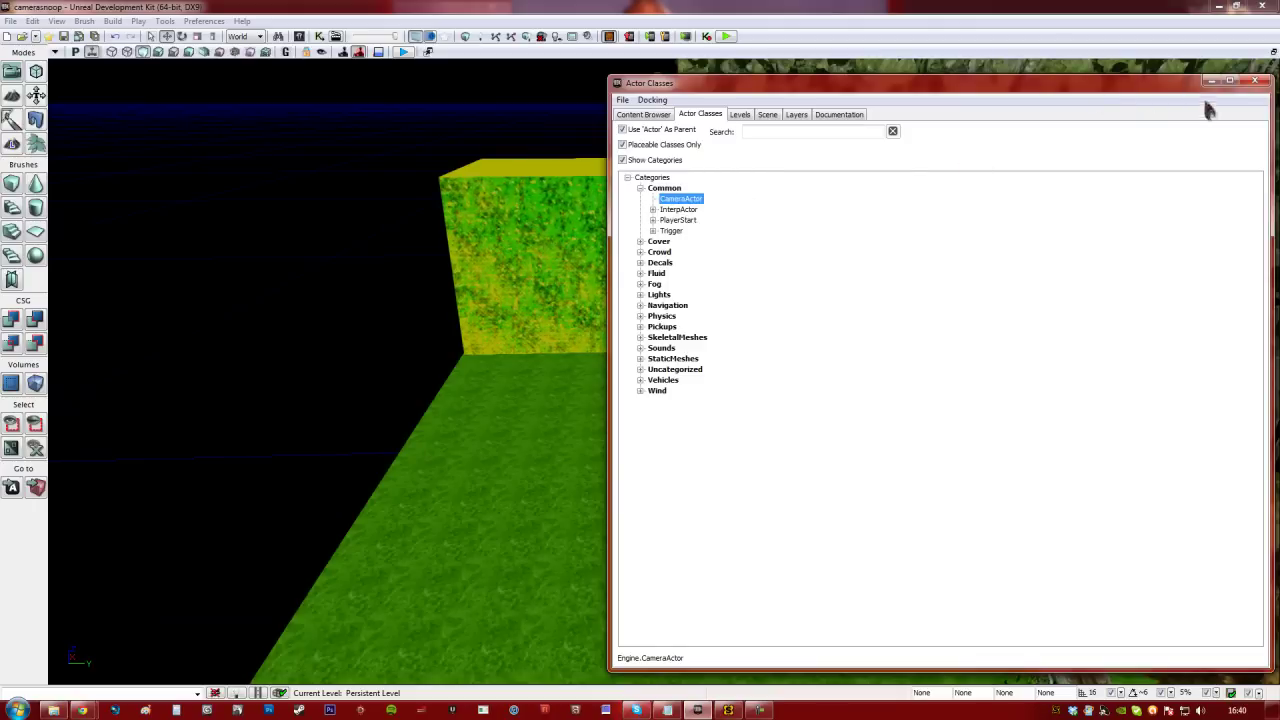
click(1255, 82)
Add a CameraActor on the open grass between the platform edge and the trees.
right_drag(930, 275, 874, 314)
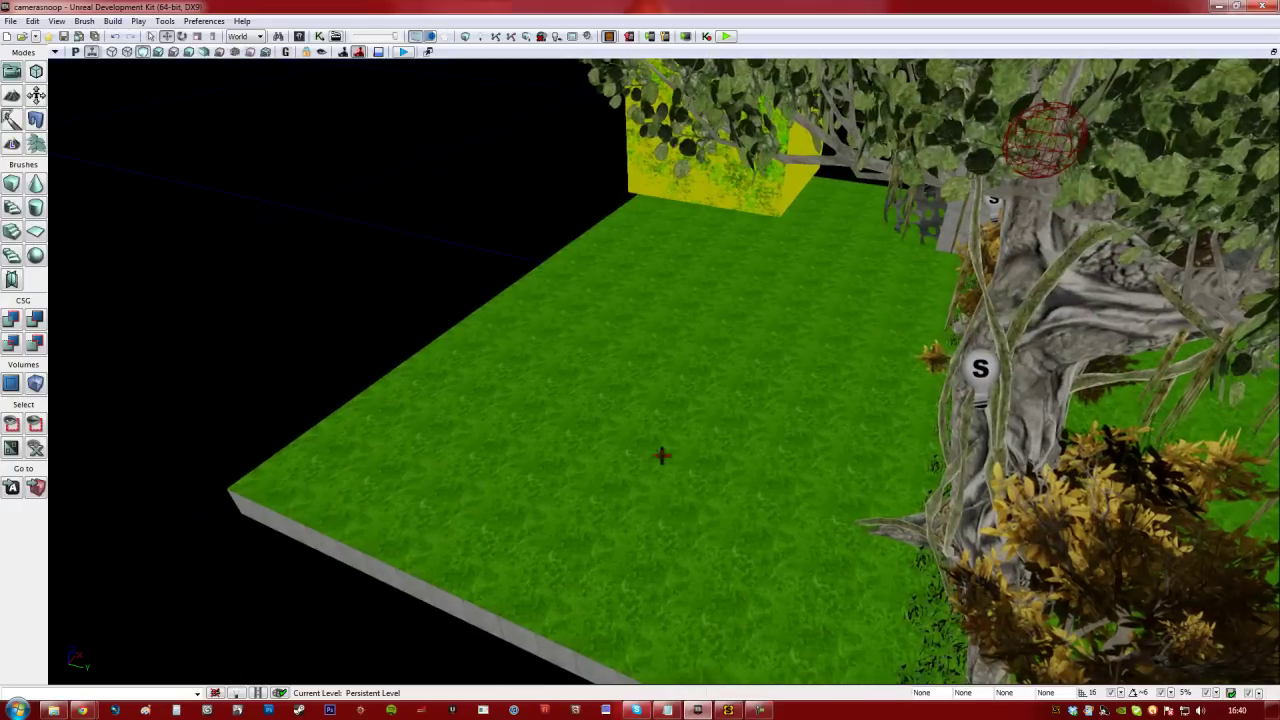
right_click(660, 445)
click(695, 357)
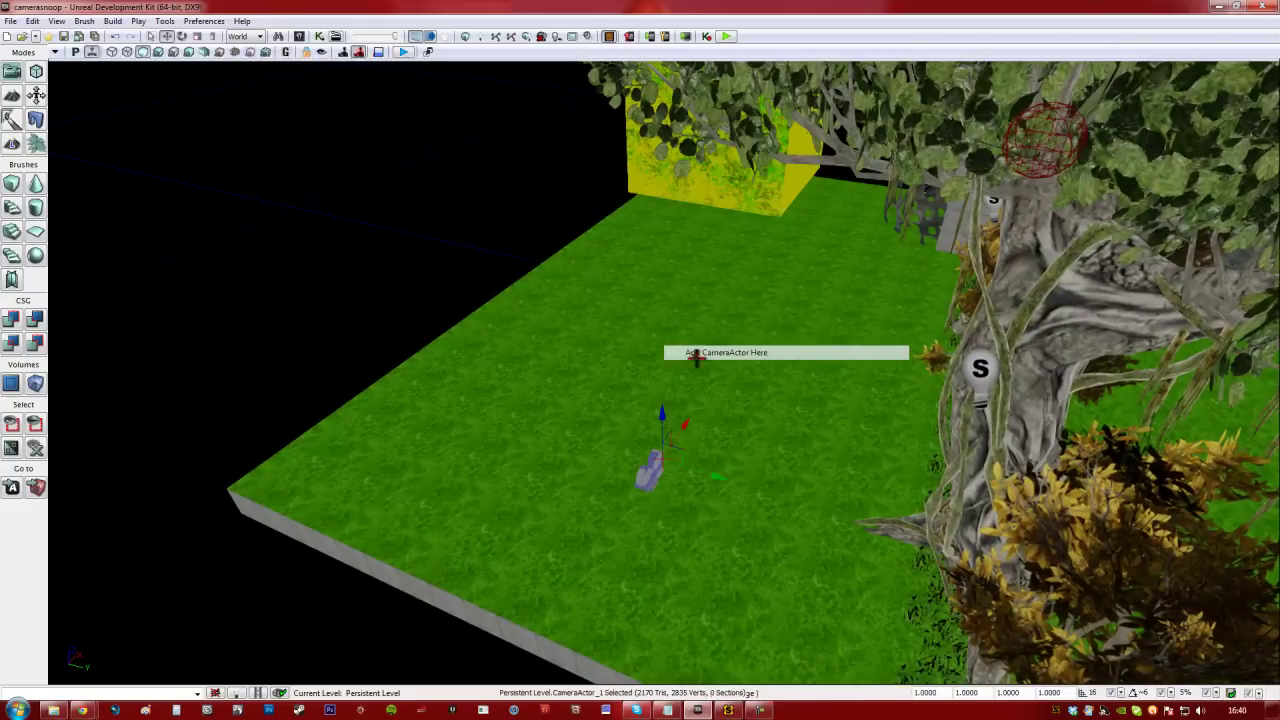
scroll(698, 437, up, 5)
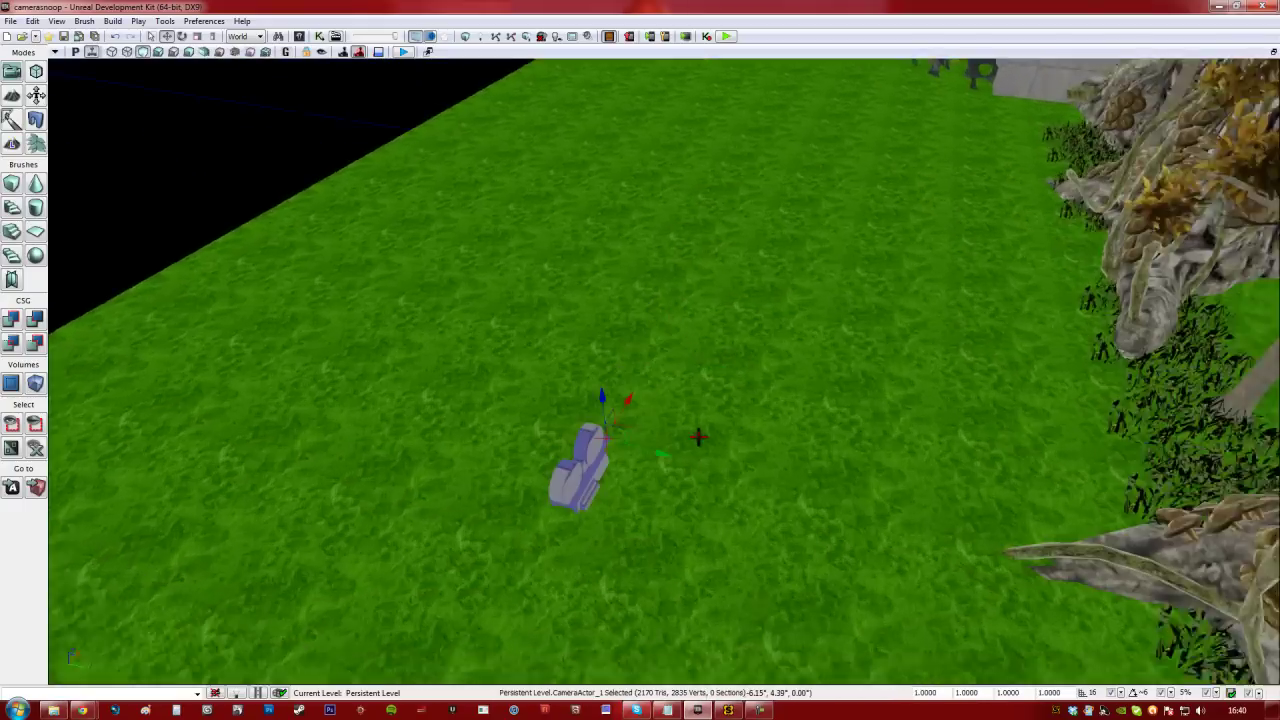
right_drag(698, 437, 702, 468)
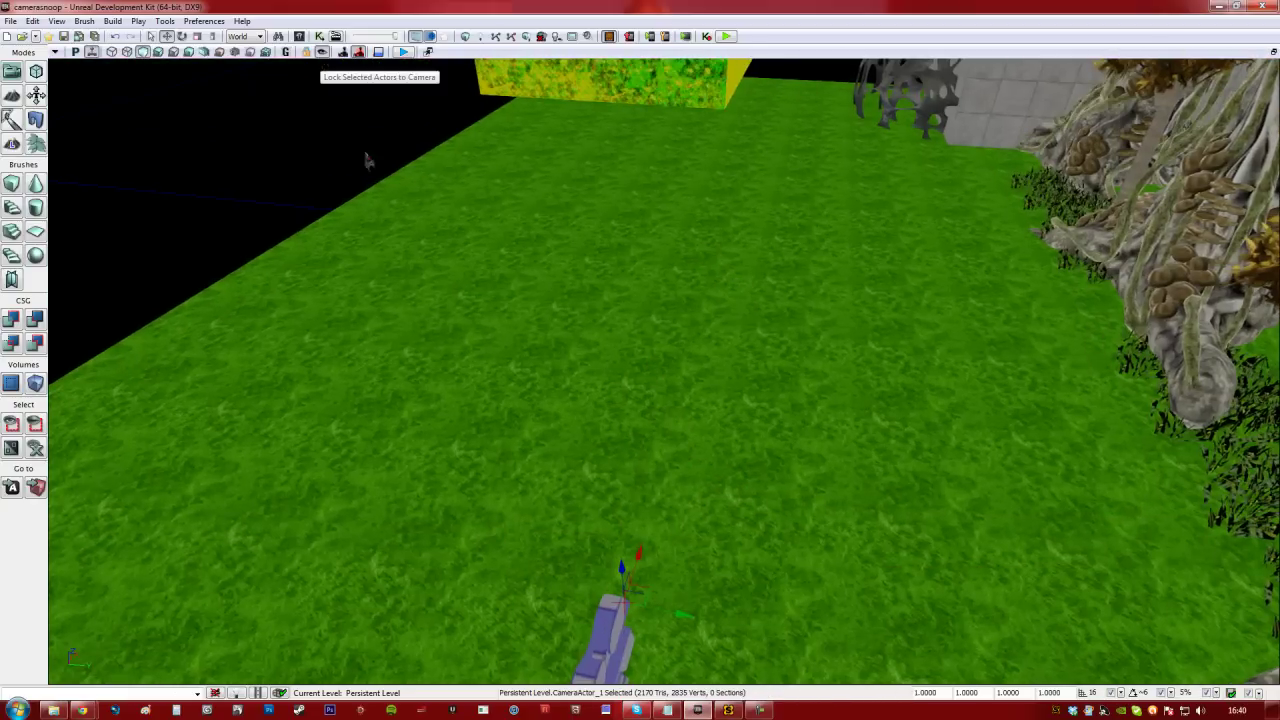
Aim the locked CameraActor at the two statues and the portal in the green-tiled room, and release its lock to the view.
right_click(617, 626)
click(636, 452)
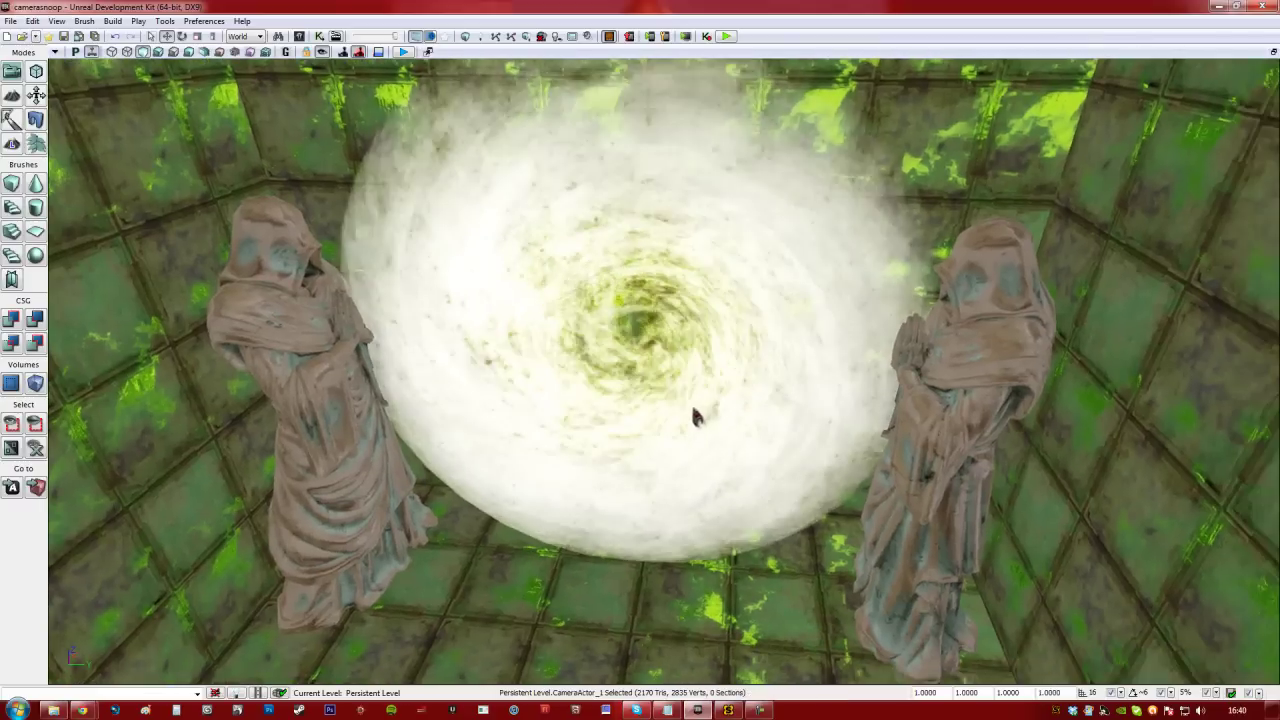
click(326, 49)
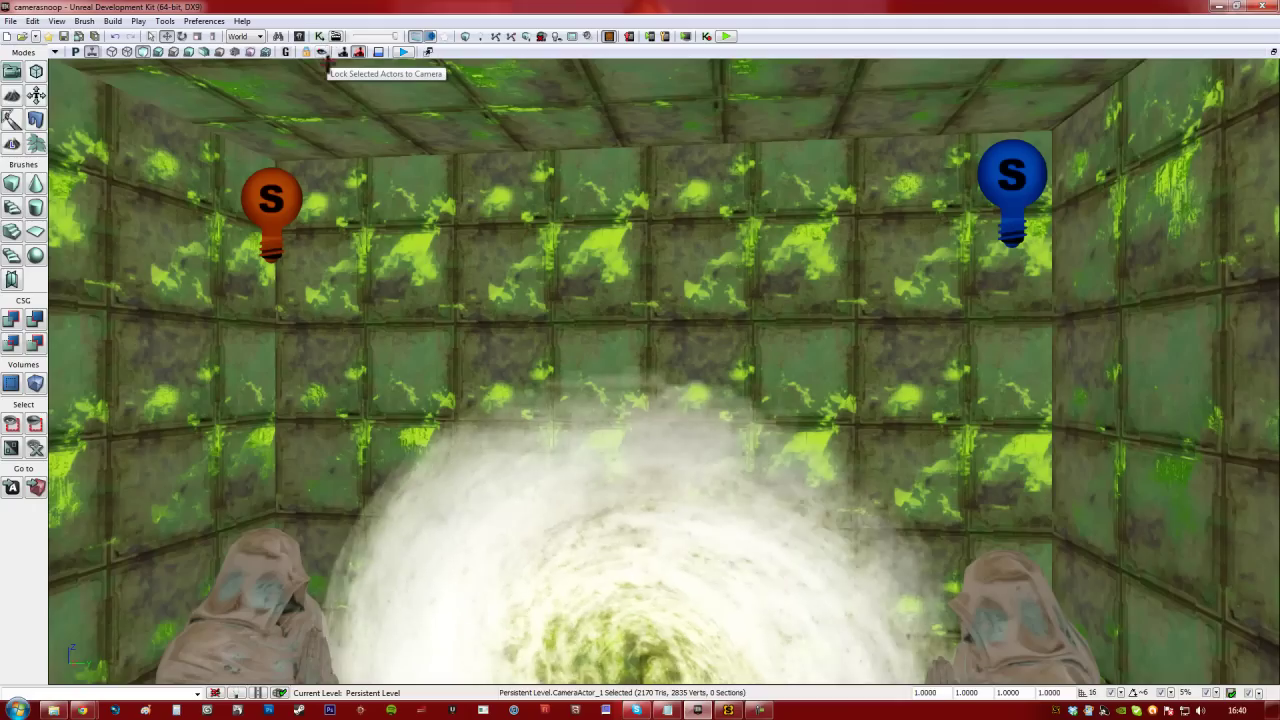
Open the UnrealKismet editor in an enlarged window and create an object variable using the CameraActor.
right_drag(352, 262, 88, 316)
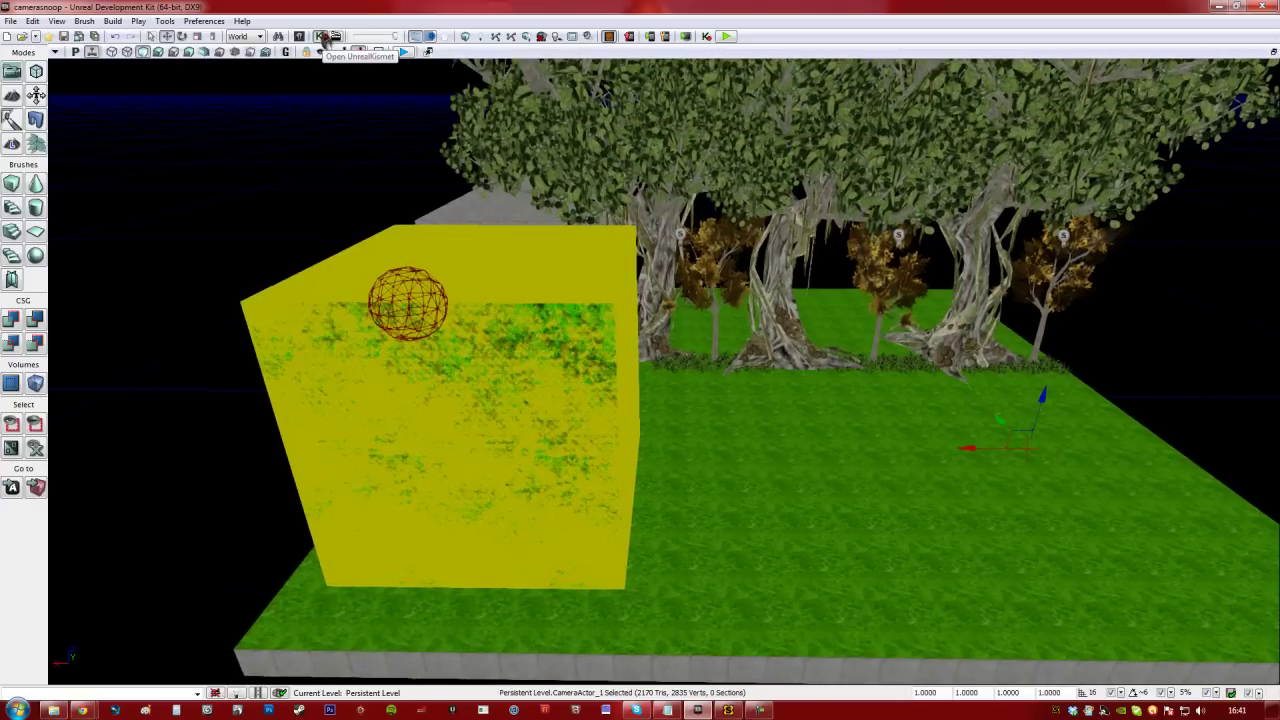
click(322, 36)
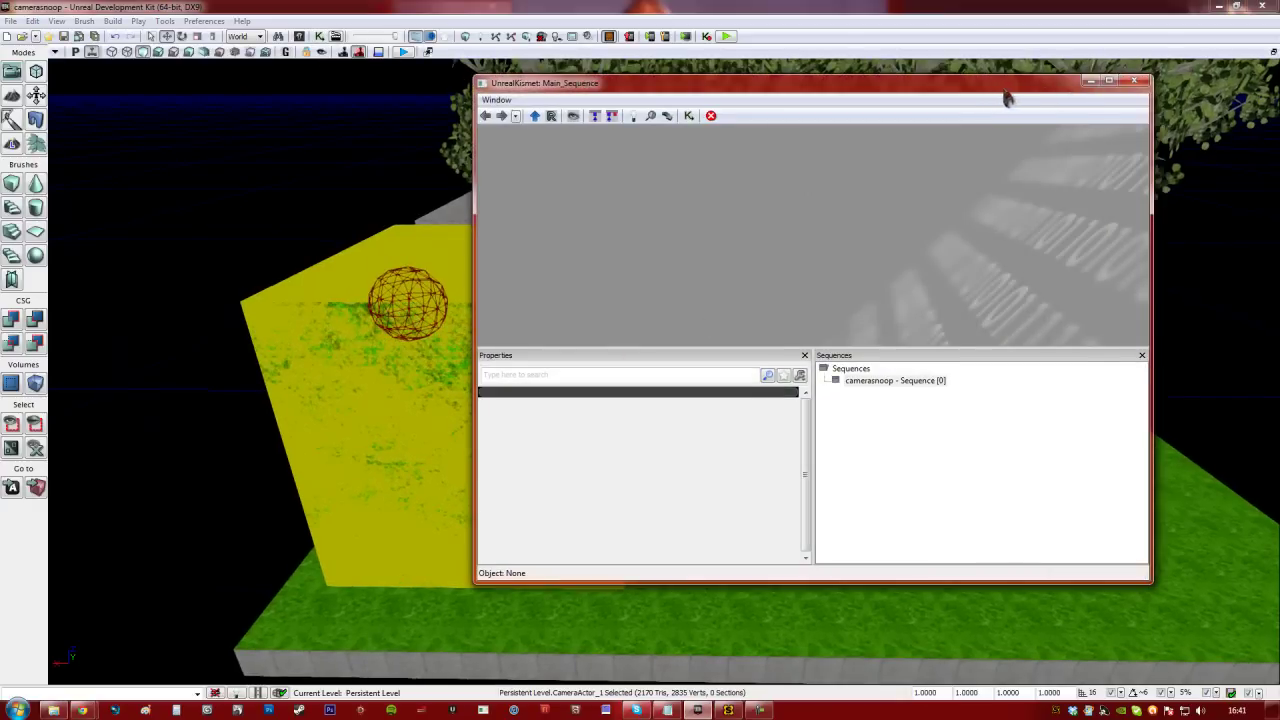
drag(995, 88, 1112, 82)
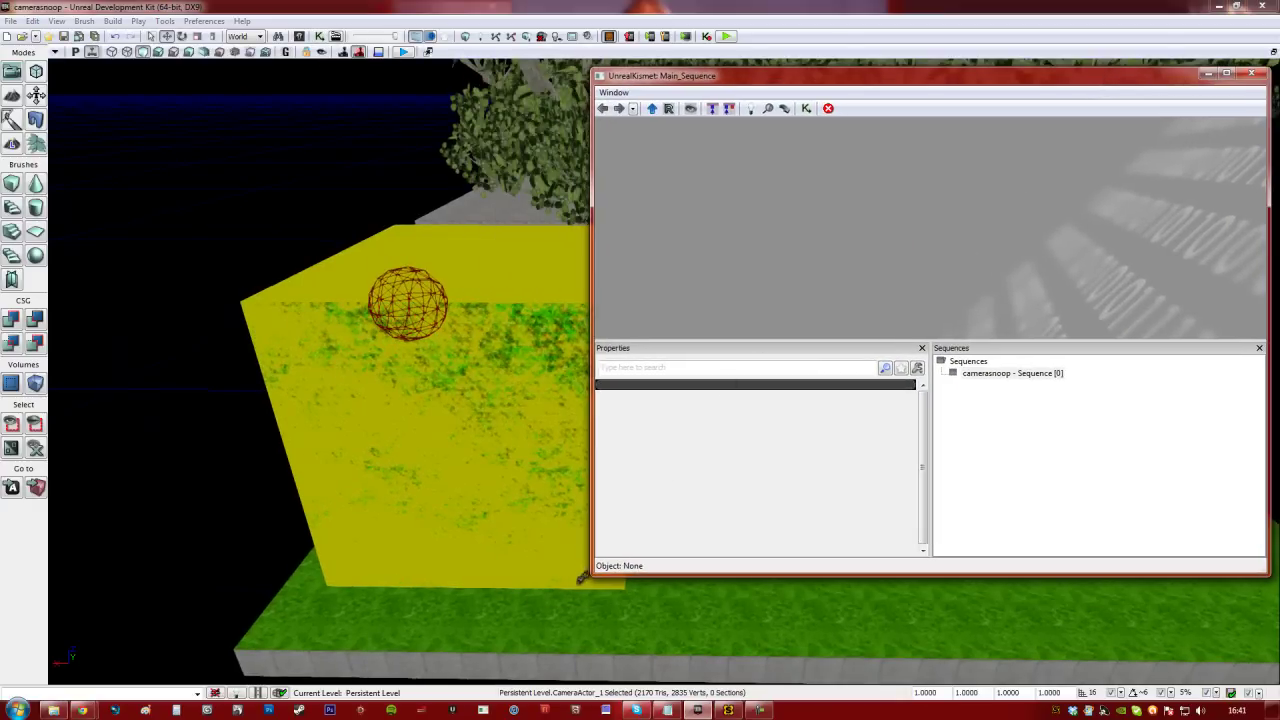
drag(593, 573, 510, 673)
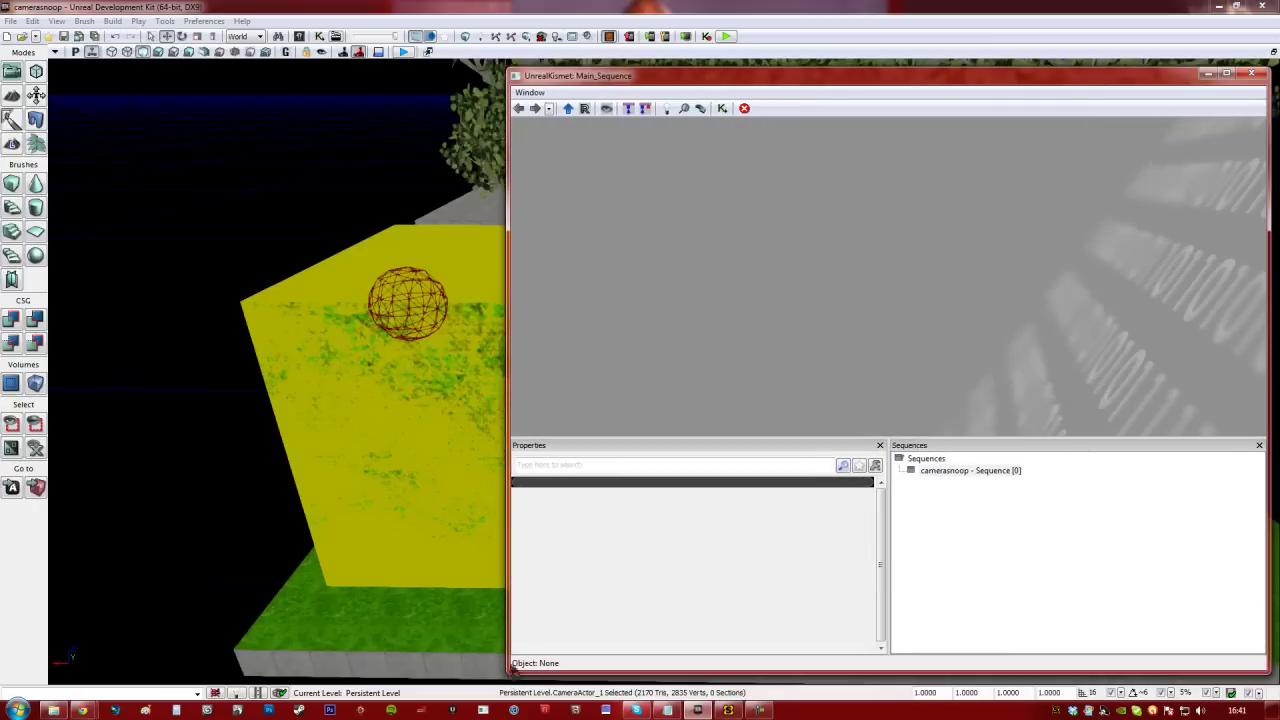
right_click(730, 308)
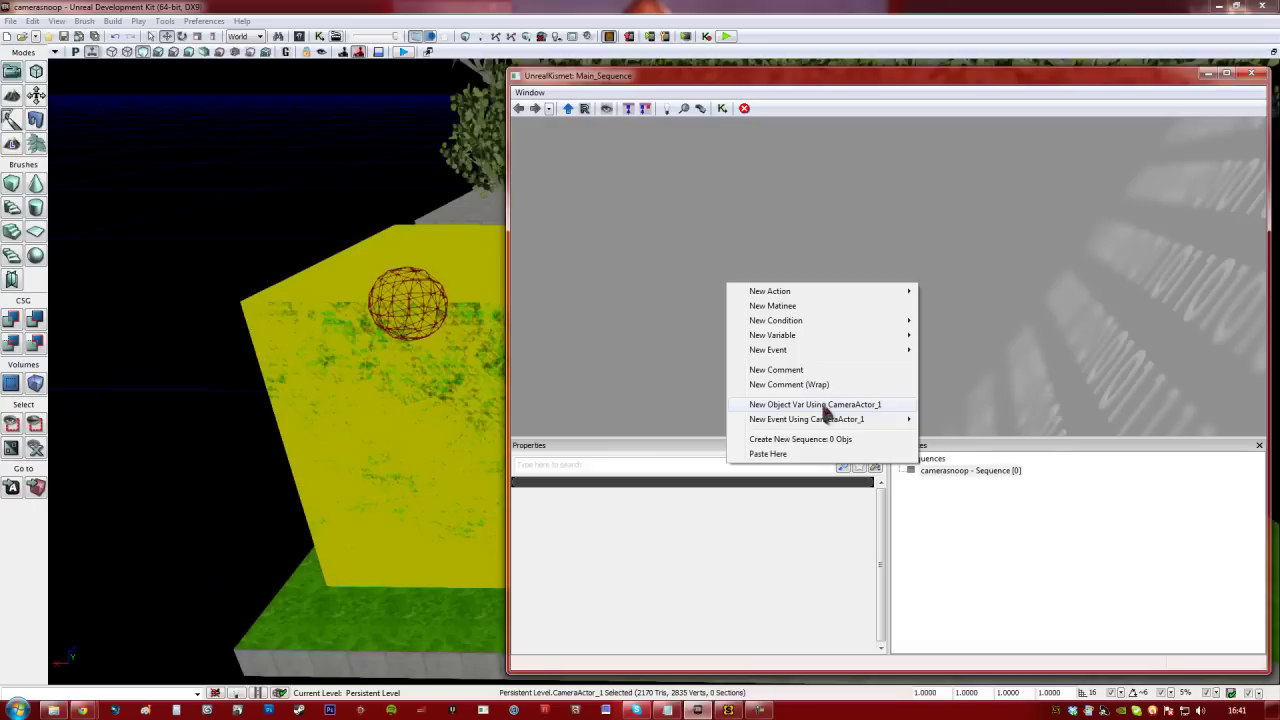
click(826, 408)
click(718, 242)
Select the trigger inside the dome and add a Touch event for it in Kismet, placed clear of the CameraActor variable.
right_drag(448, 231, 488, 190)
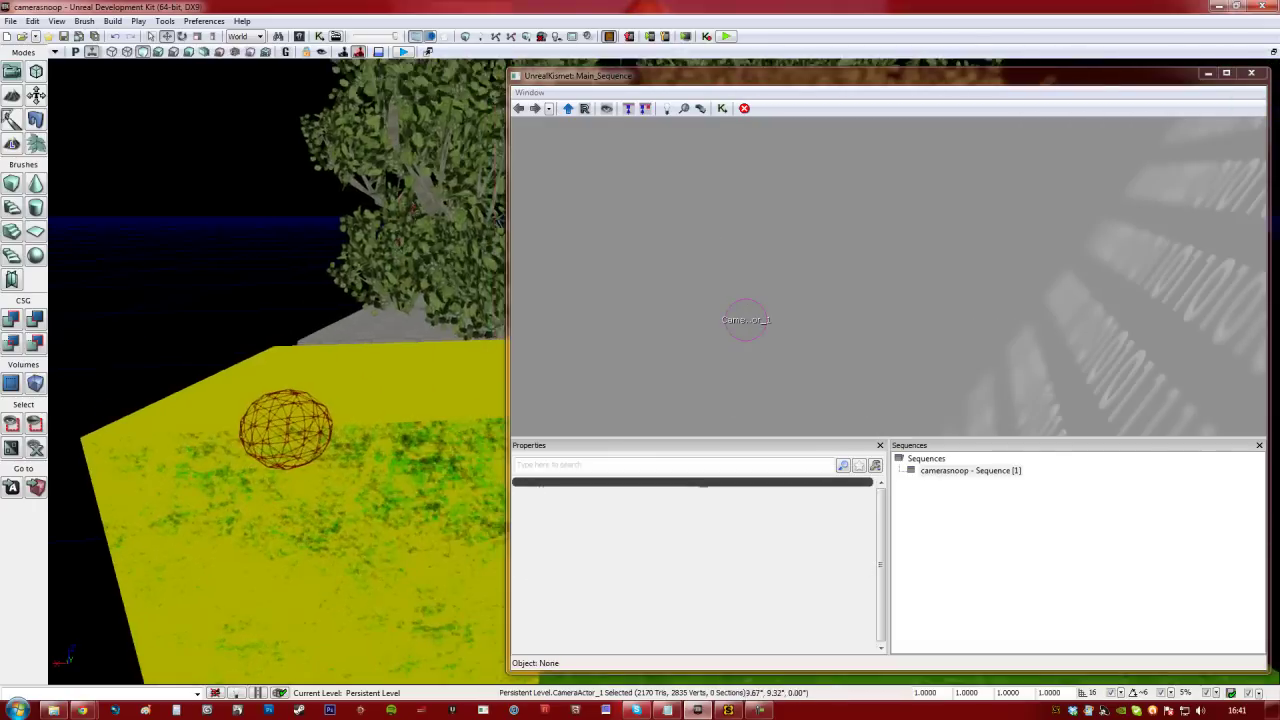
right_drag(288, 400, 490, 370)
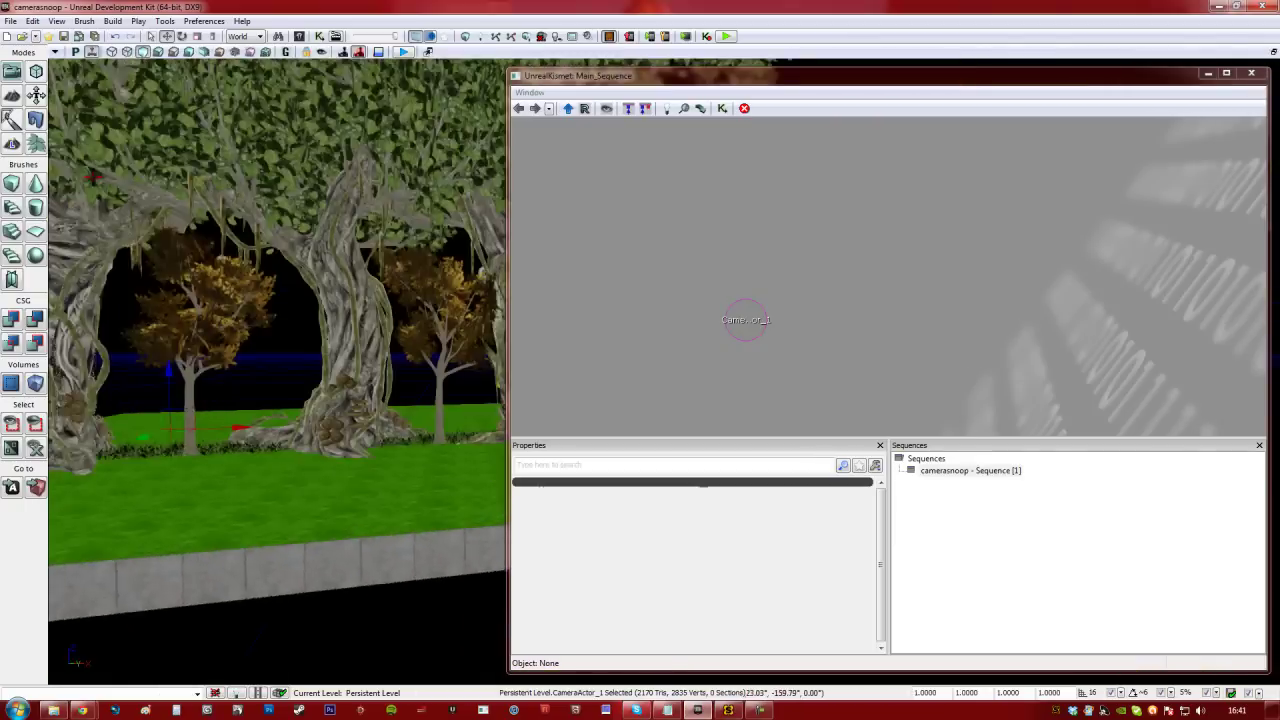
right_drag(400, 400, 477, 474)
click(469, 485)
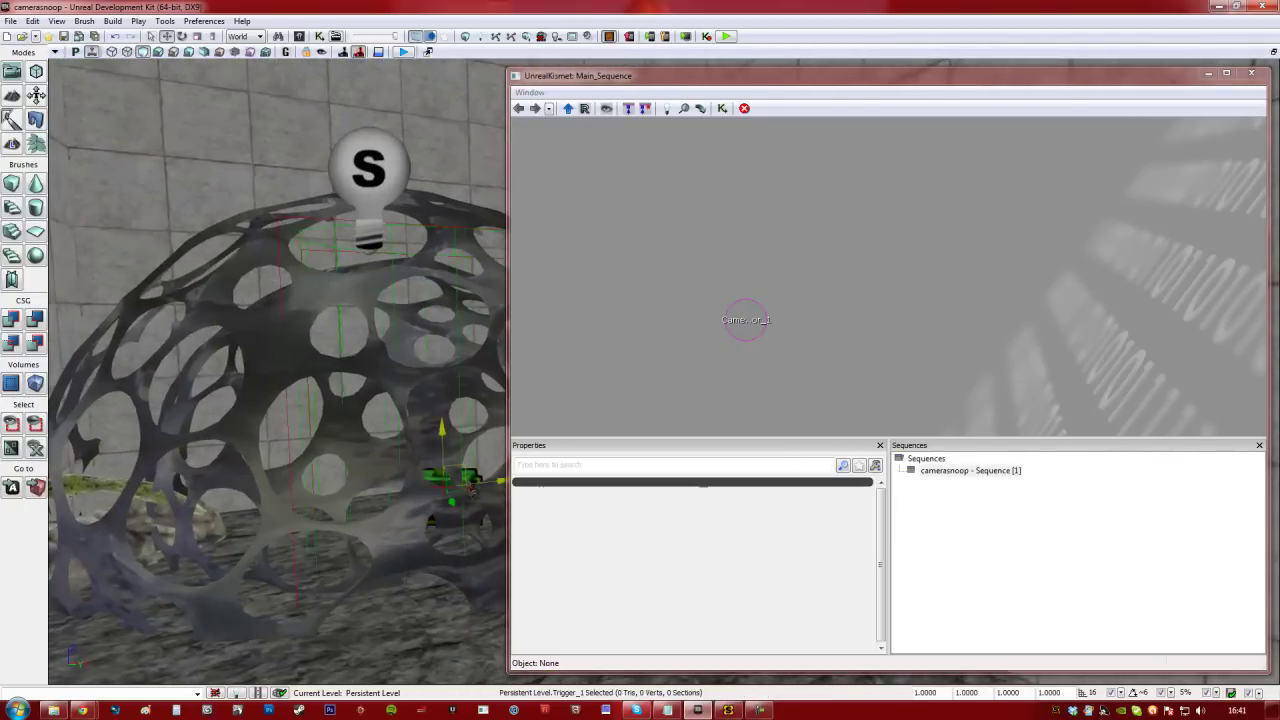
right_click(725, 230)
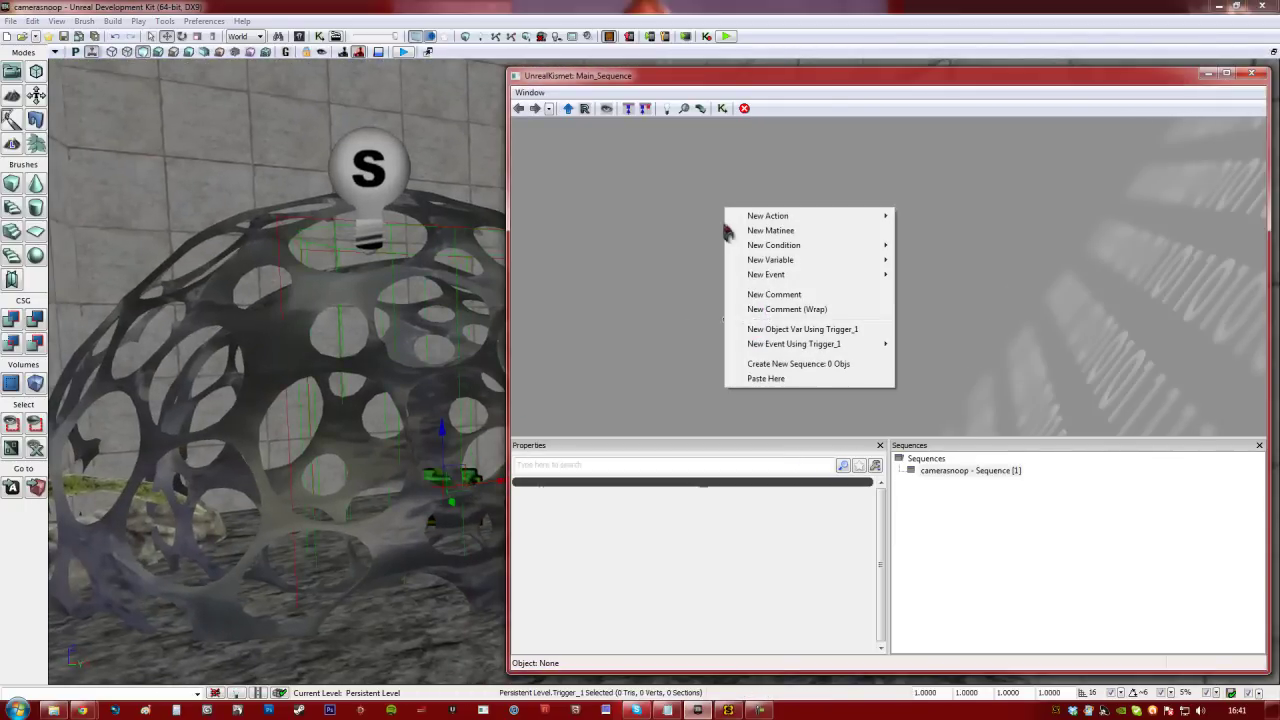
mouse_move(760, 344)
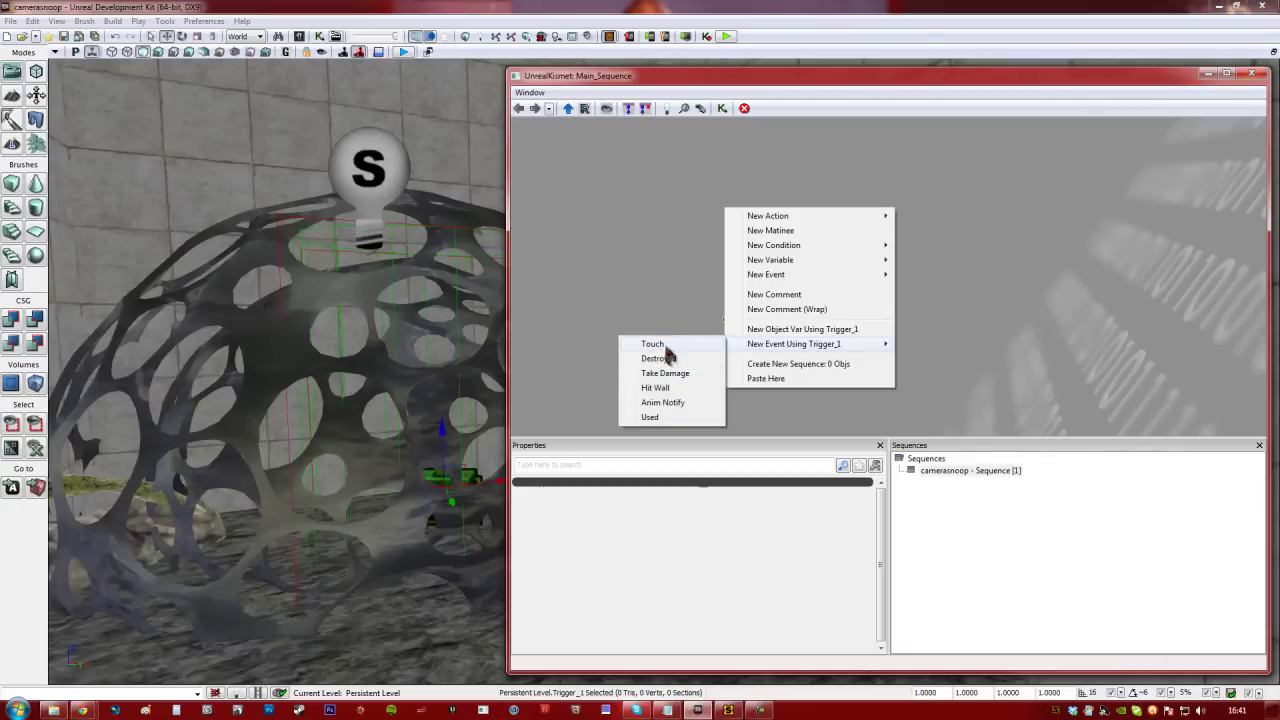
click(665, 346)
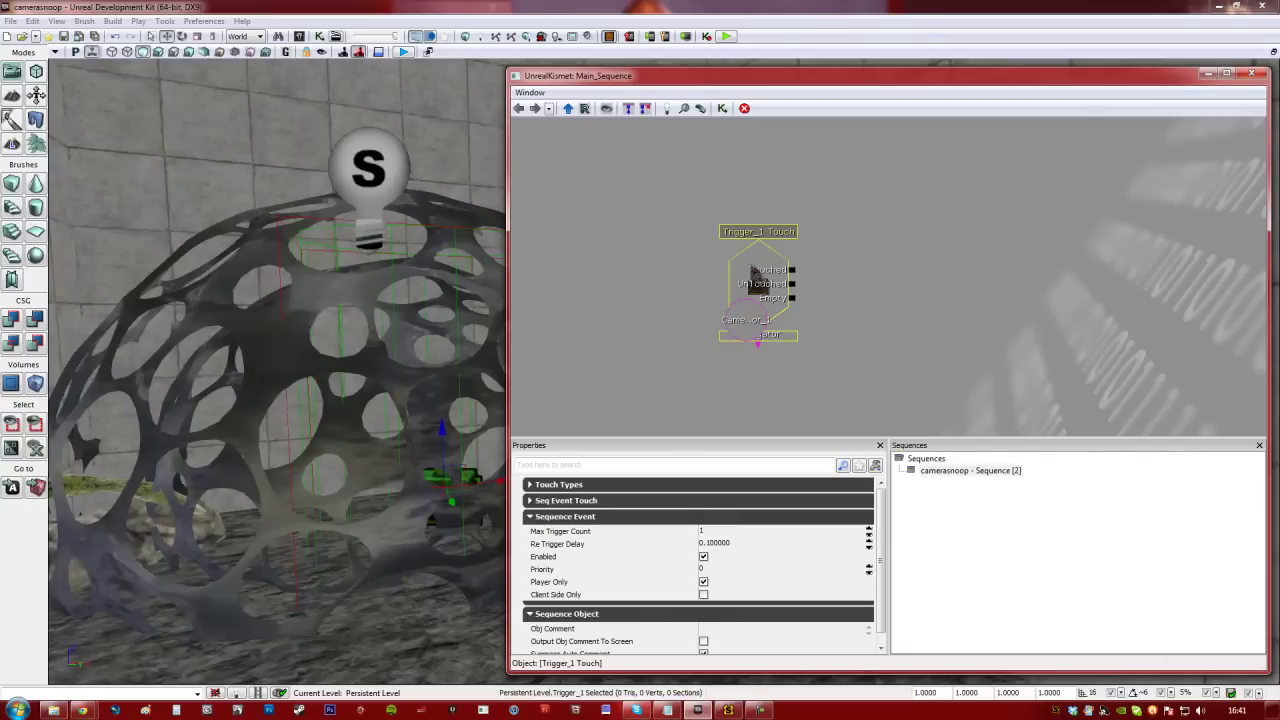
drag(757, 272, 664, 228)
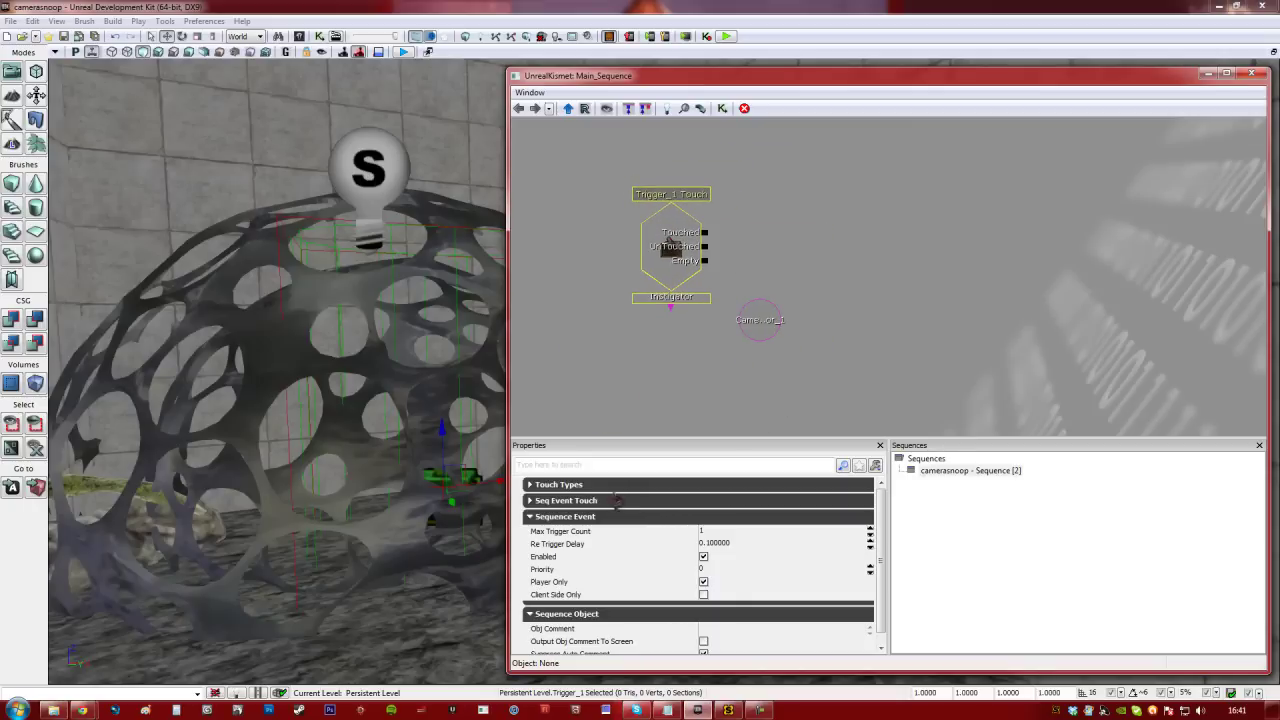
Set the Max Trigger Count of the trigger's Touch event to 0 in its Sequence Event properties.
click(598, 516)
click(622, 535)
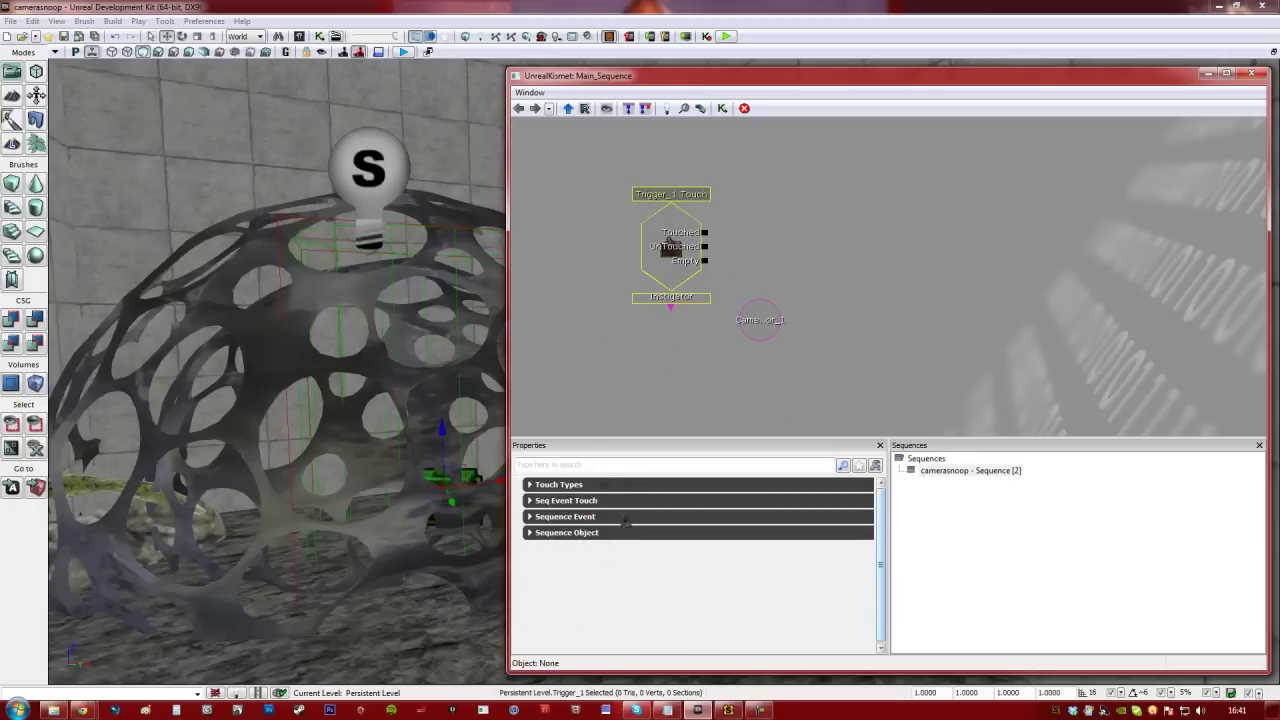
click(575, 485)
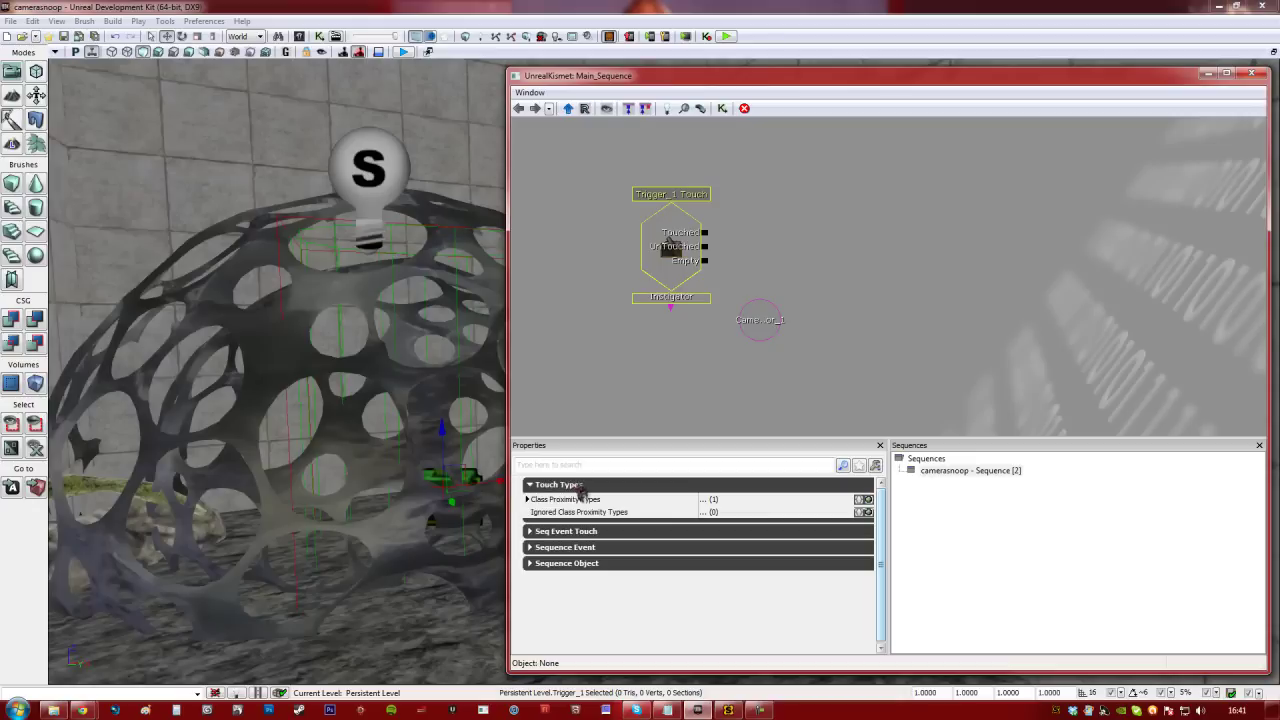
click(579, 486)
click(579, 501)
click(579, 502)
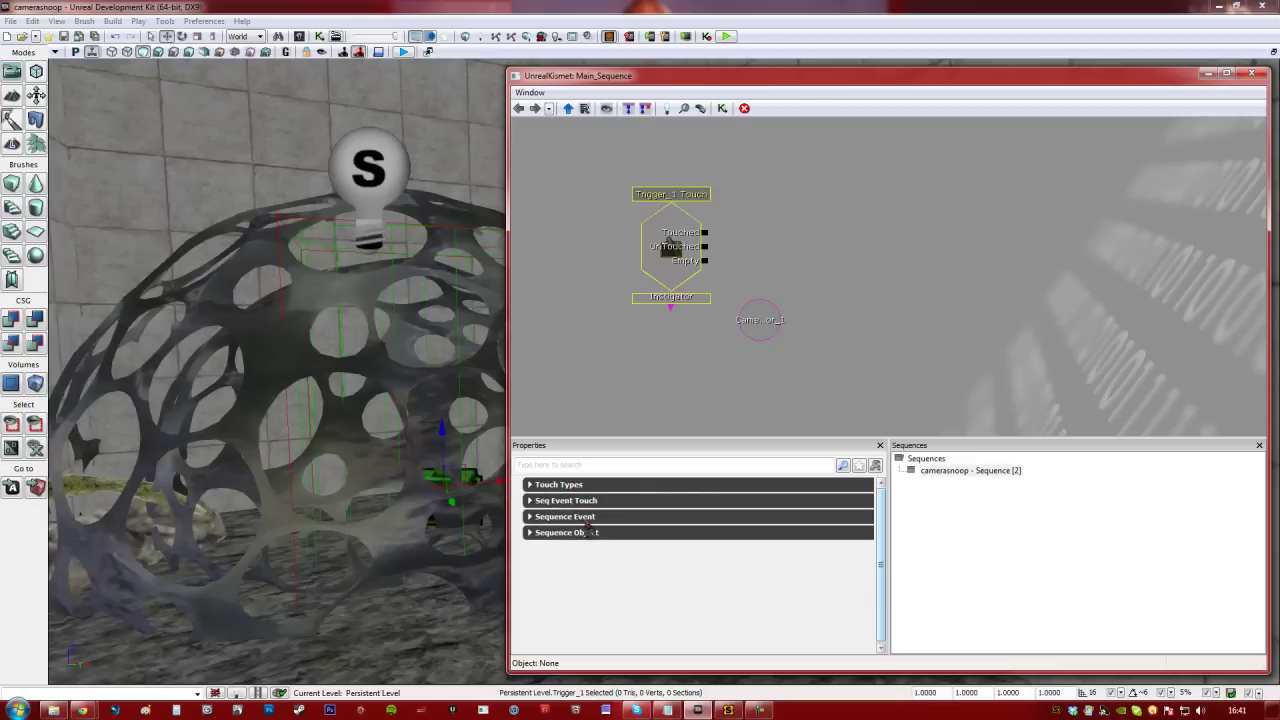
click(580, 517)
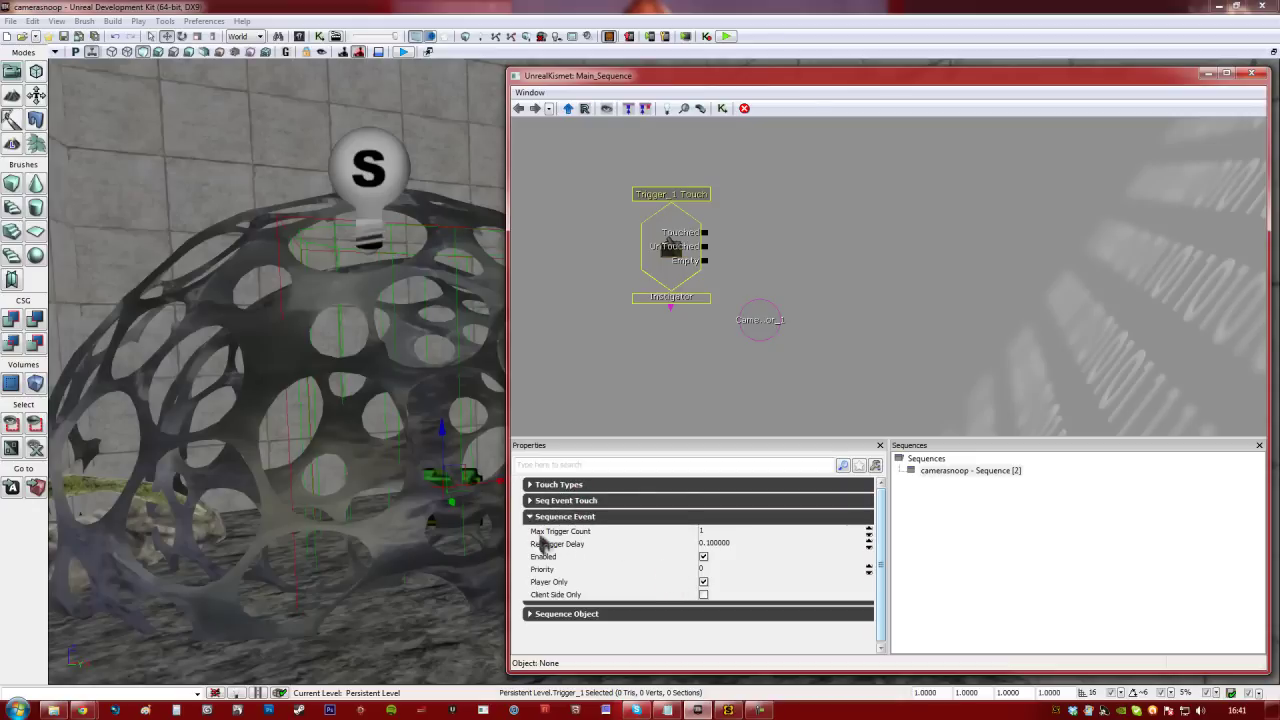
click(719, 532)
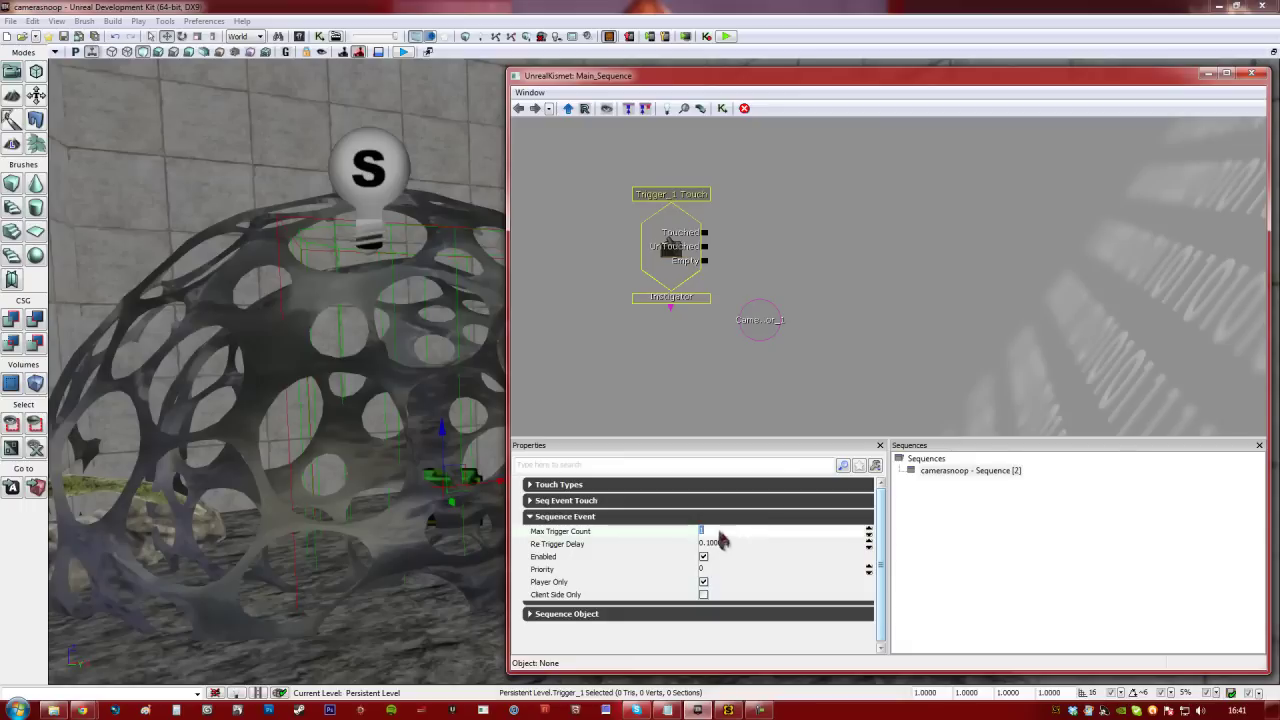
key(Return)
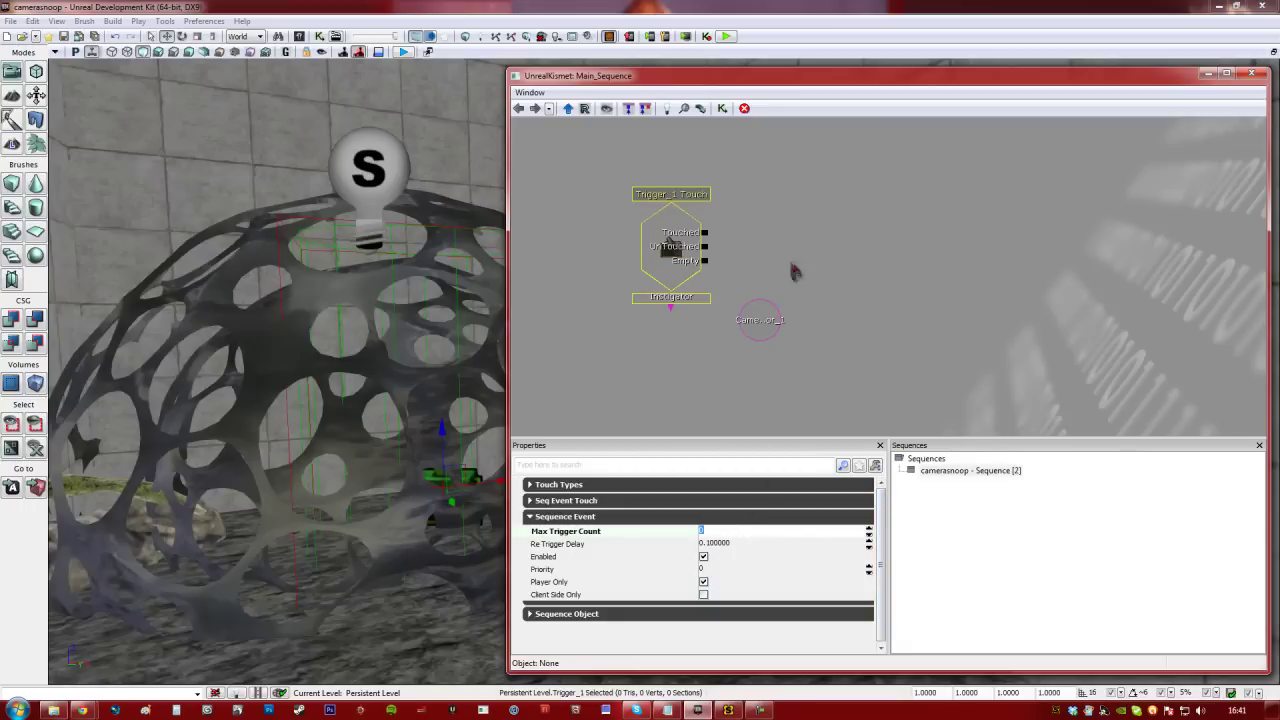
click(628, 391)
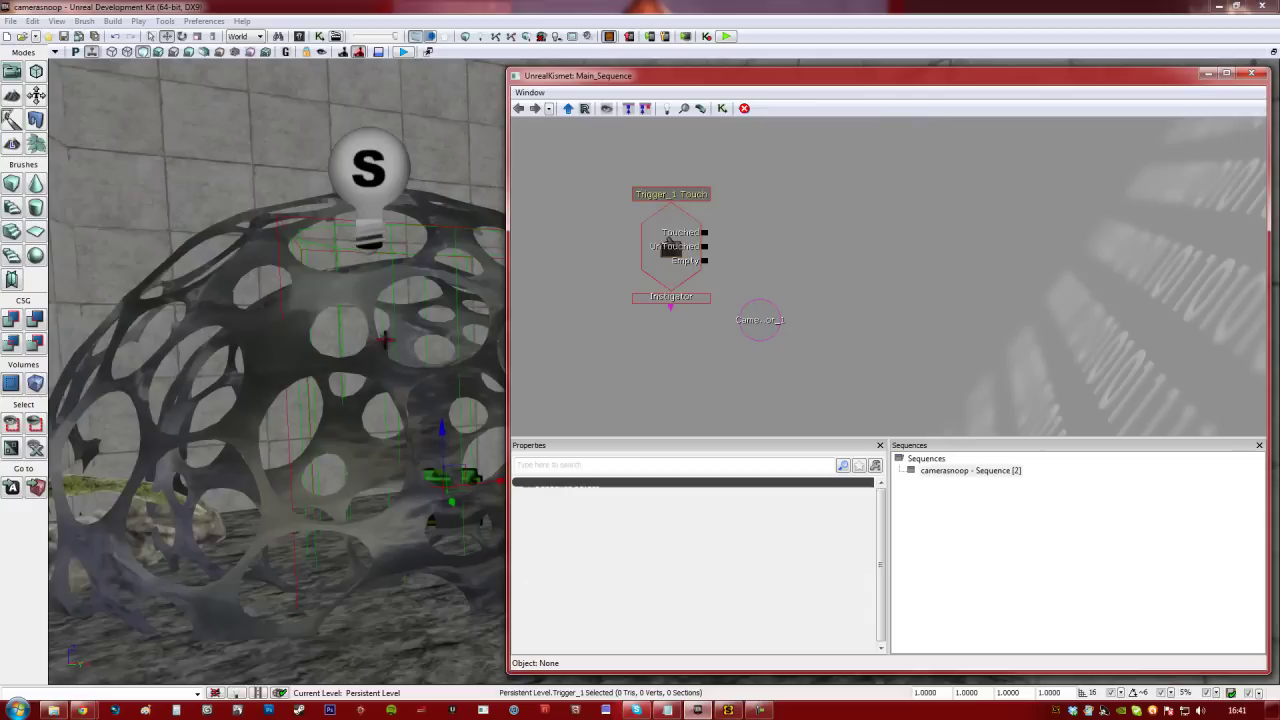
Add a Set Camera Target action beside the Touch event and connect the event's Touched output to its In input.
drag(814, 263, 725, 262)
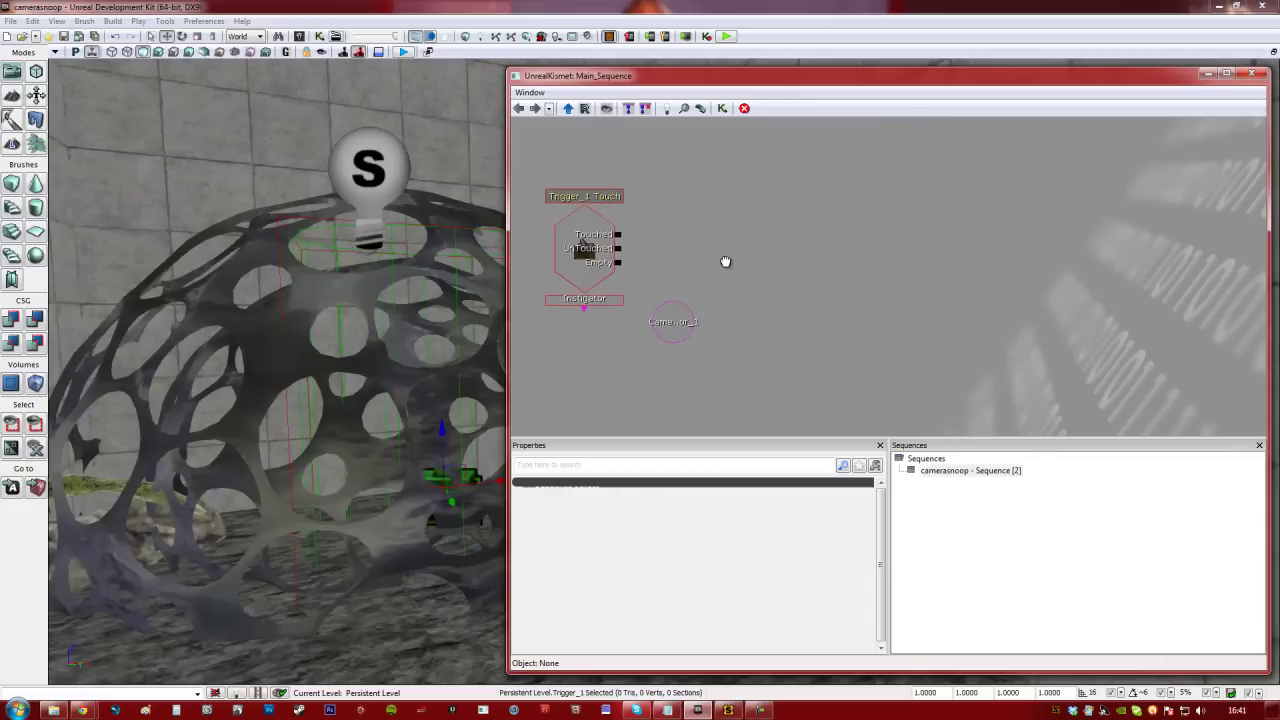
right_click(679, 249)
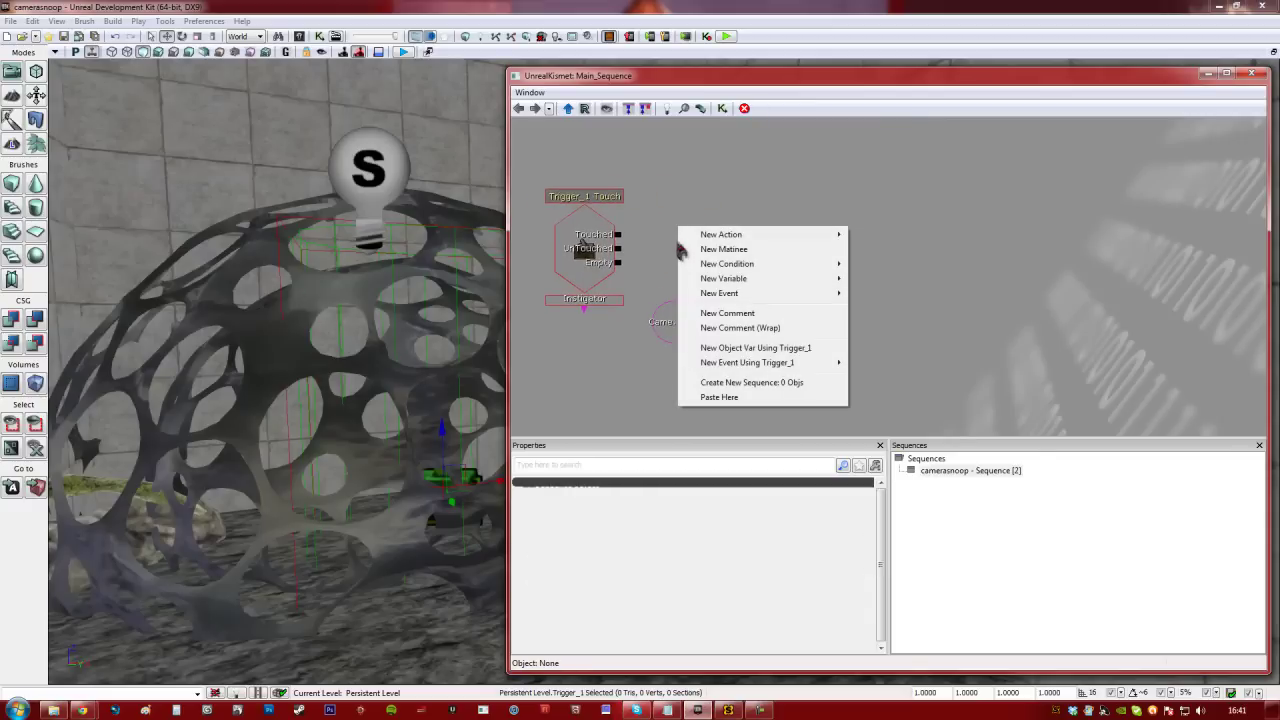
mouse_move(695, 237)
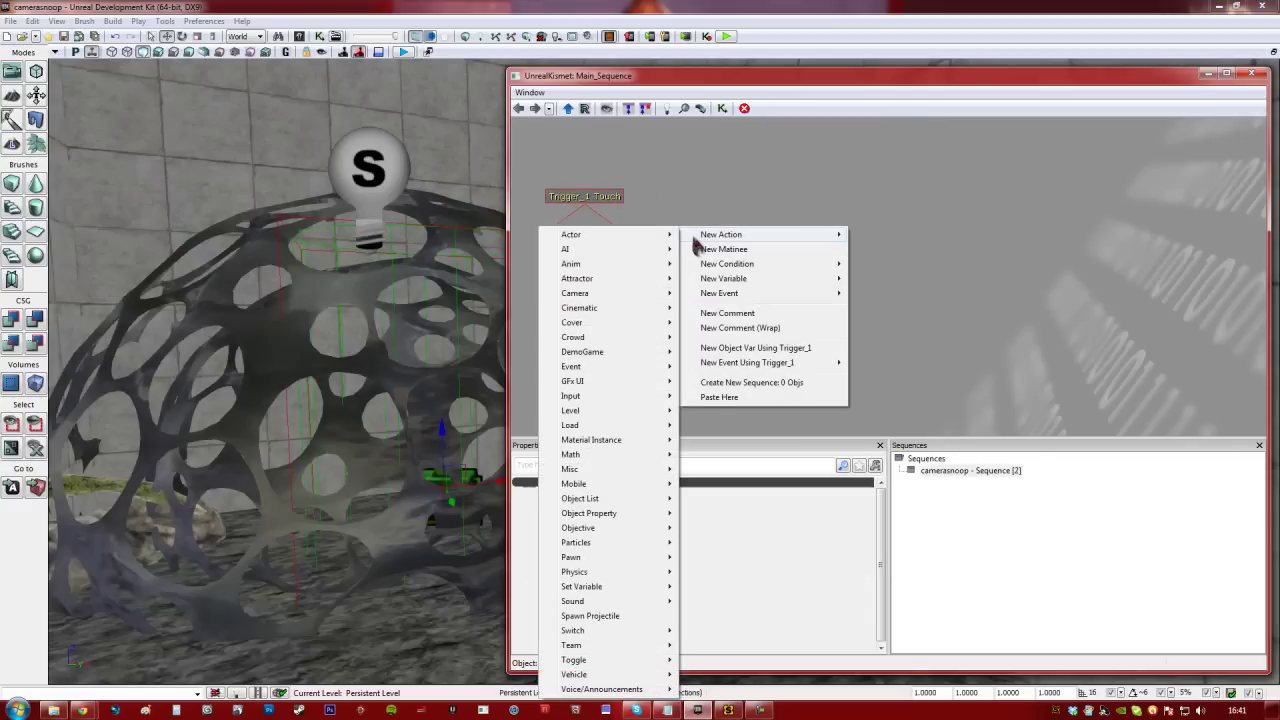
mouse_move(618, 298)
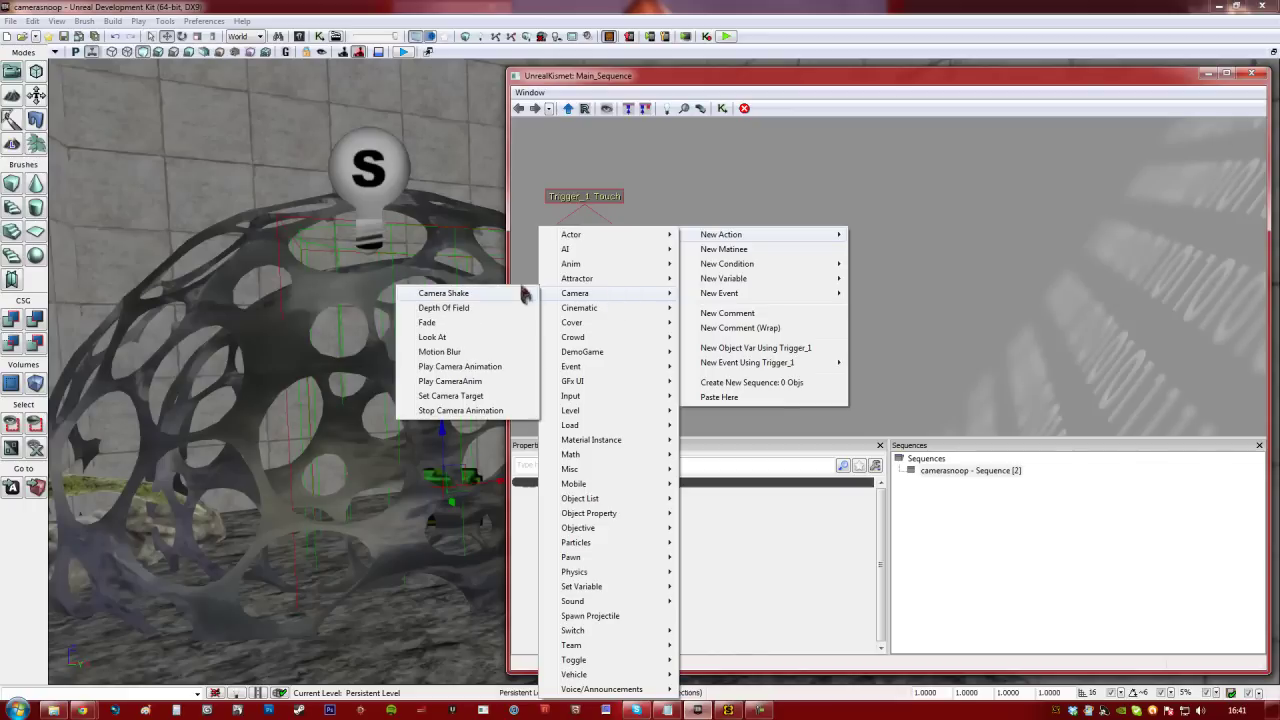
click(477, 399)
drag(705, 262, 651, 234)
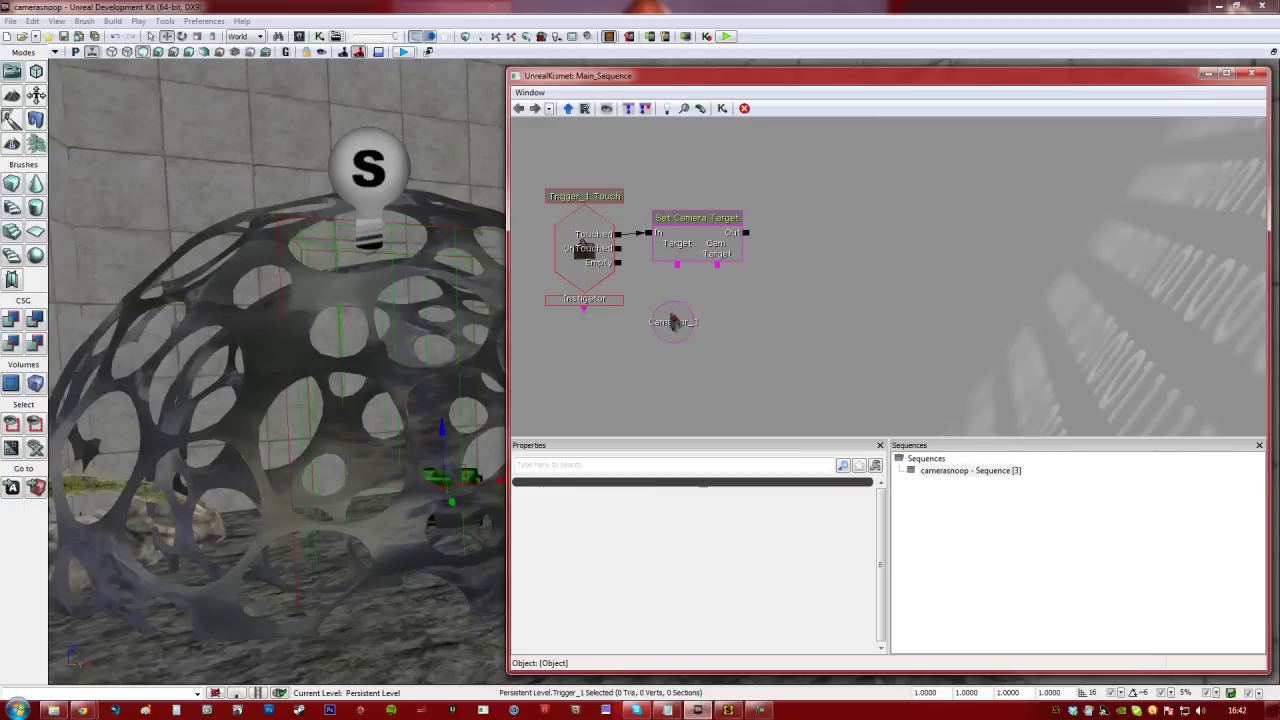
Link the CameraActor variable to the action's Cam Target and a new All Players variable to its Target.
drag(674, 333, 699, 321)
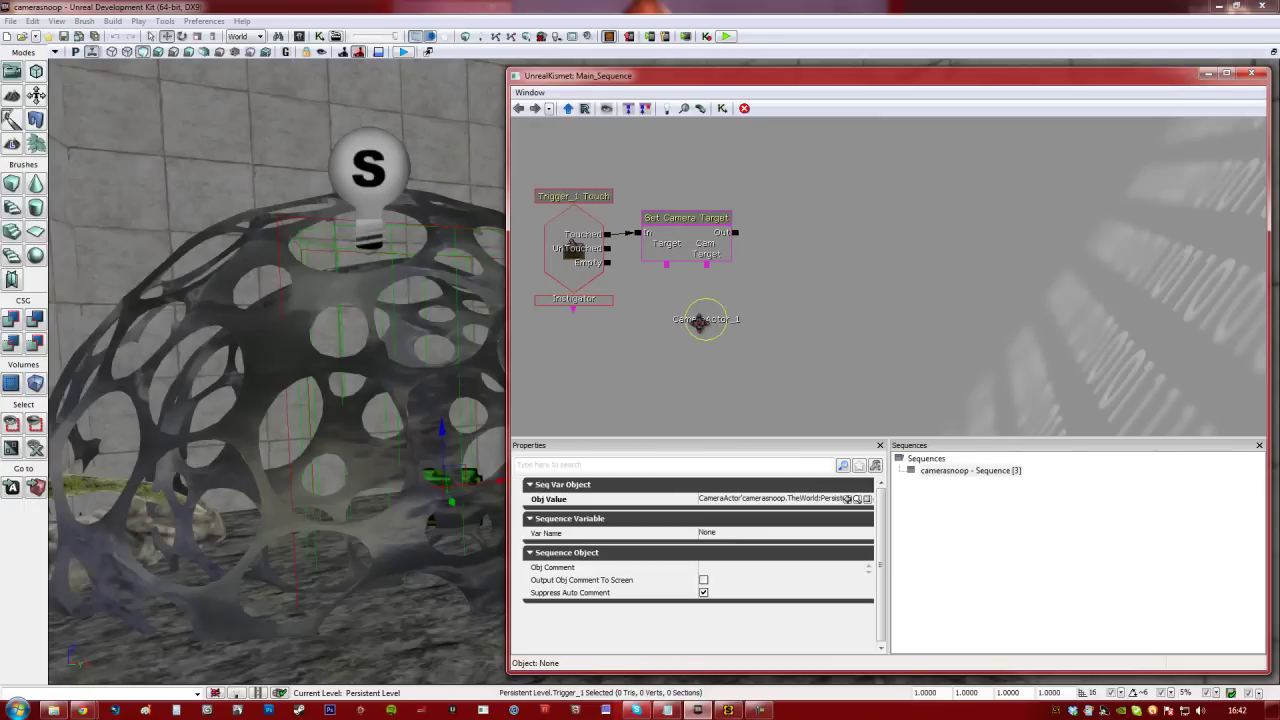
drag(707, 267, 708, 310)
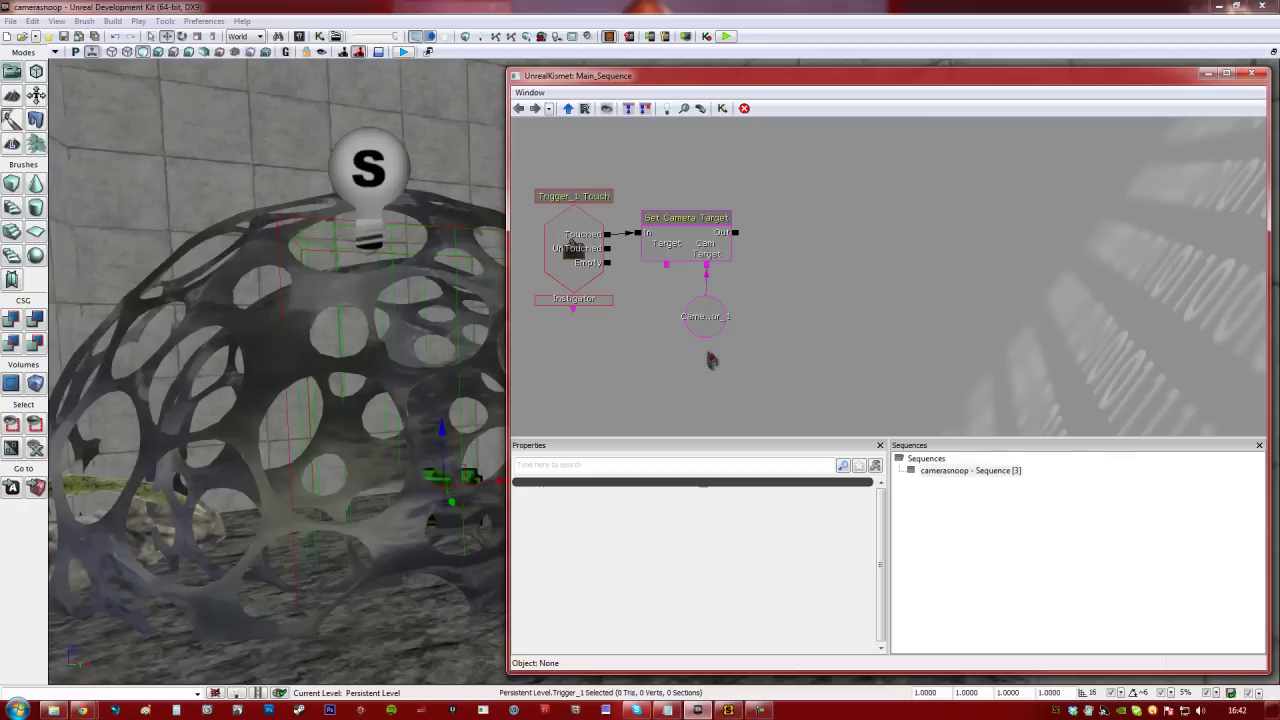
click(651, 305)
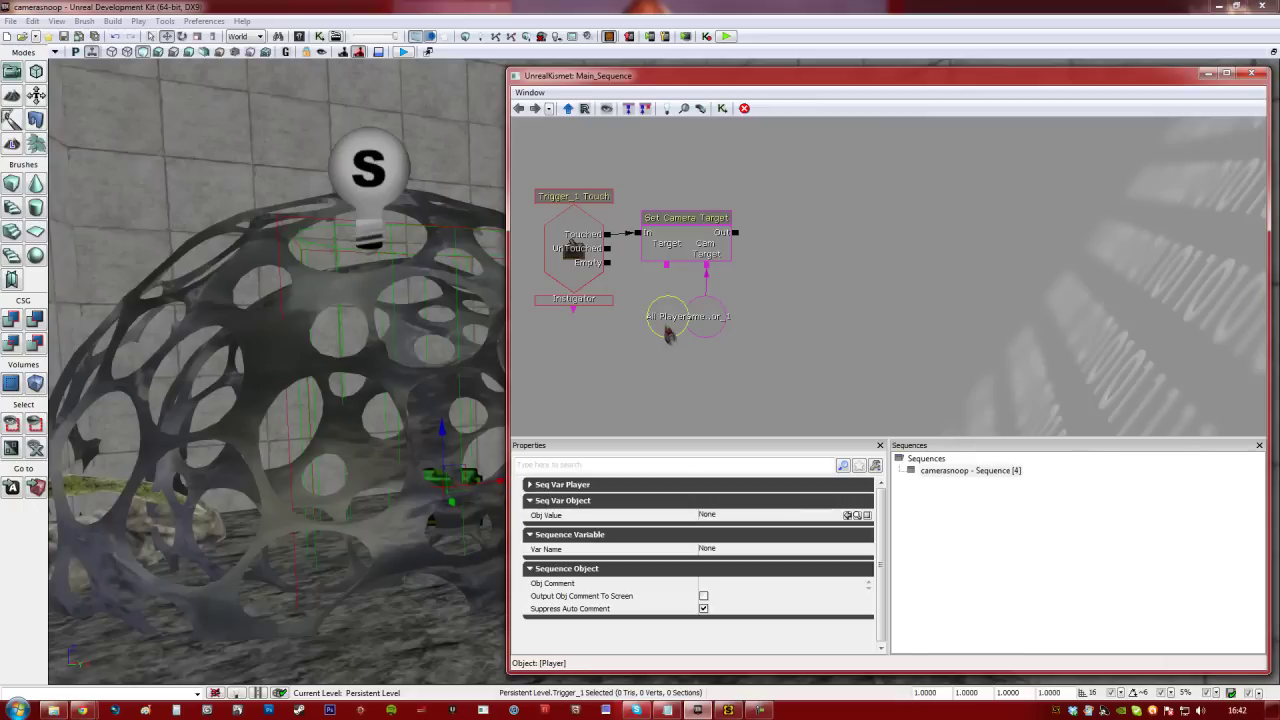
drag(667, 267, 658, 312)
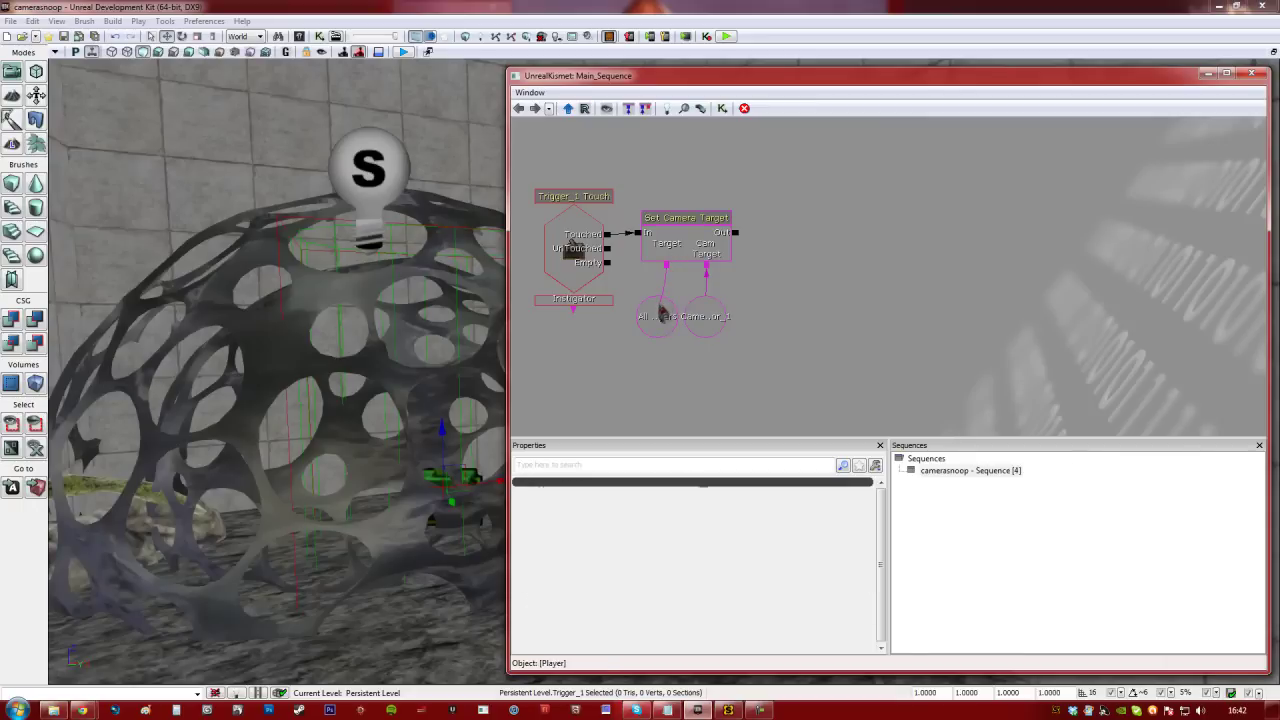
Close Kismet and test the level in the mobile preview by walking through the doorway into the dome, then exit the preview.
click(1251, 73)
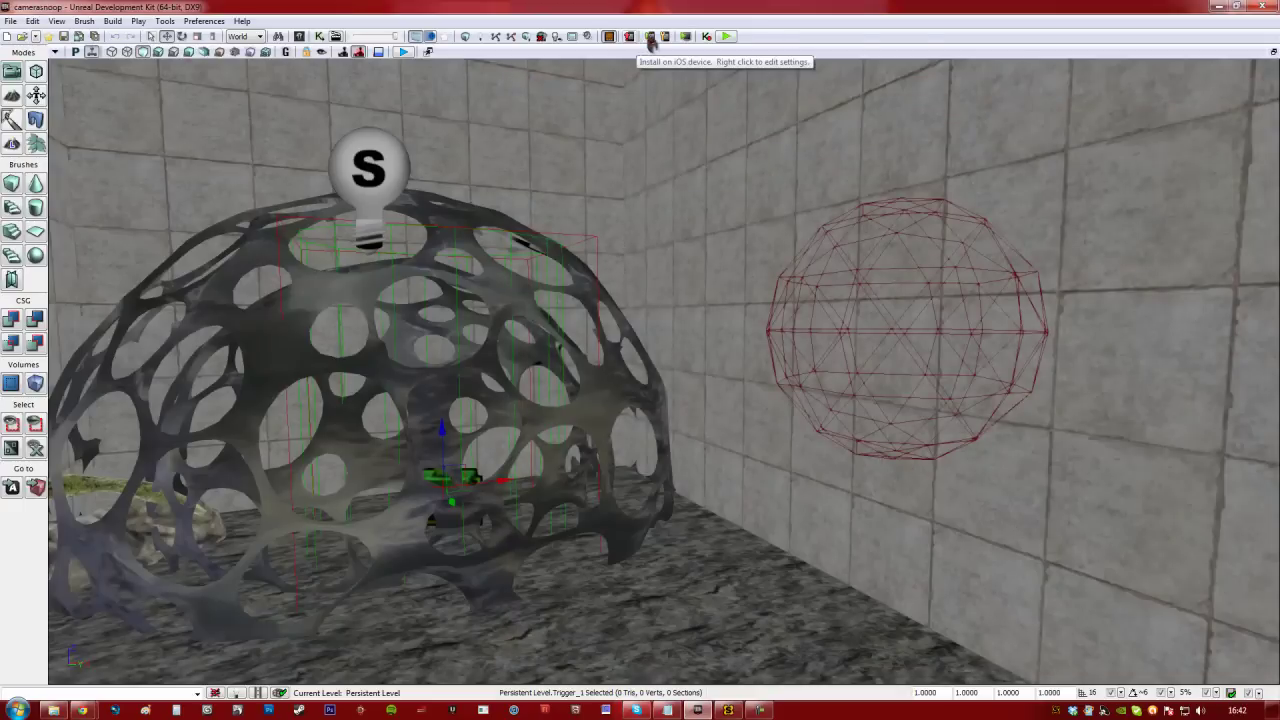
click(651, 40)
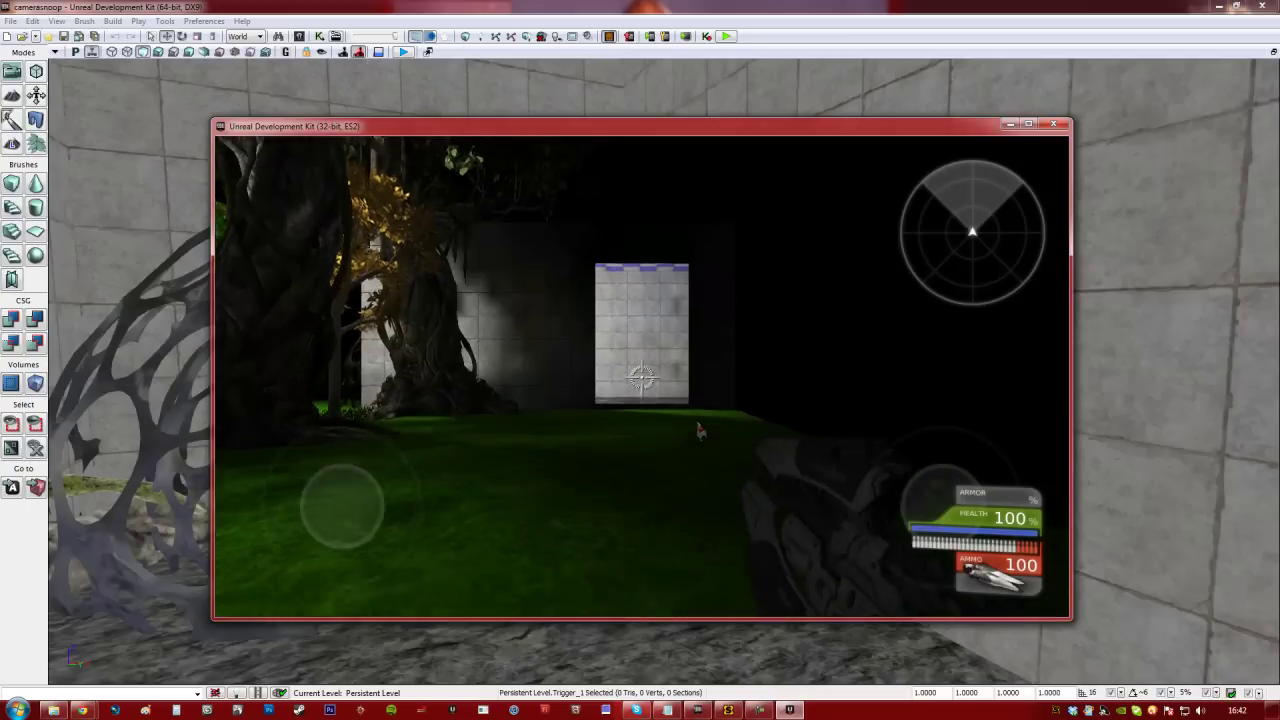
key(w)
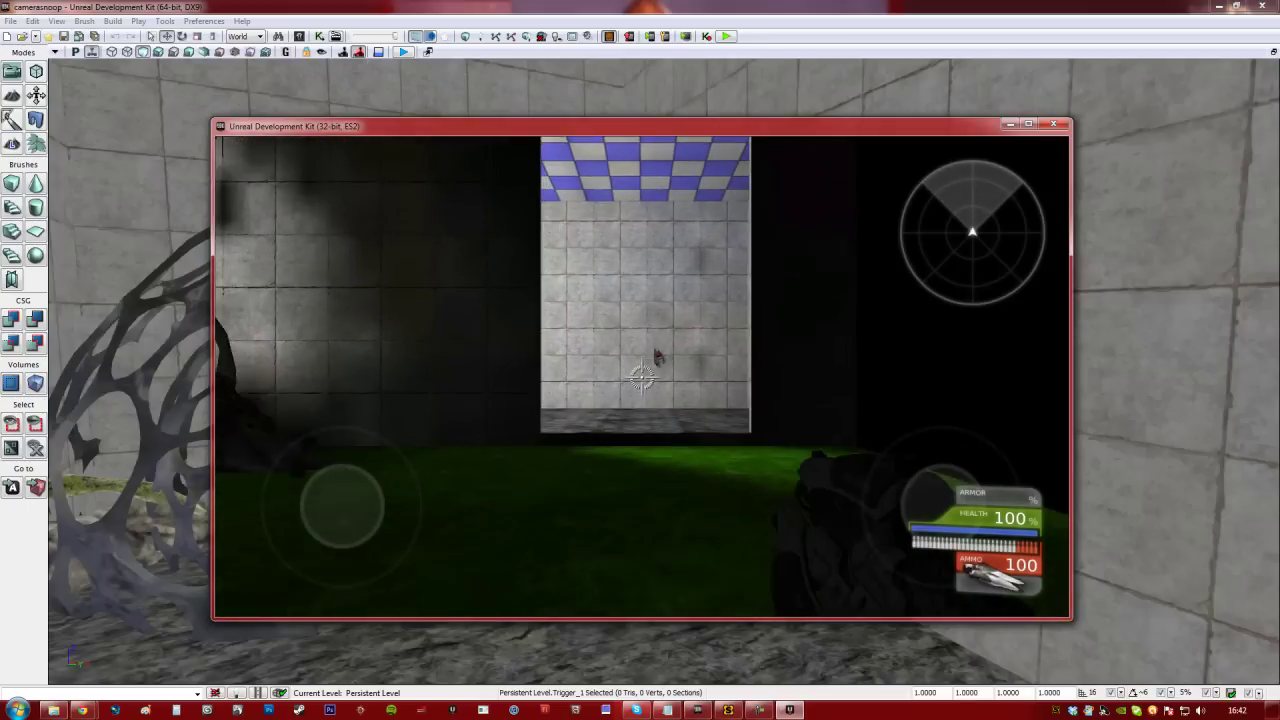
key(w)
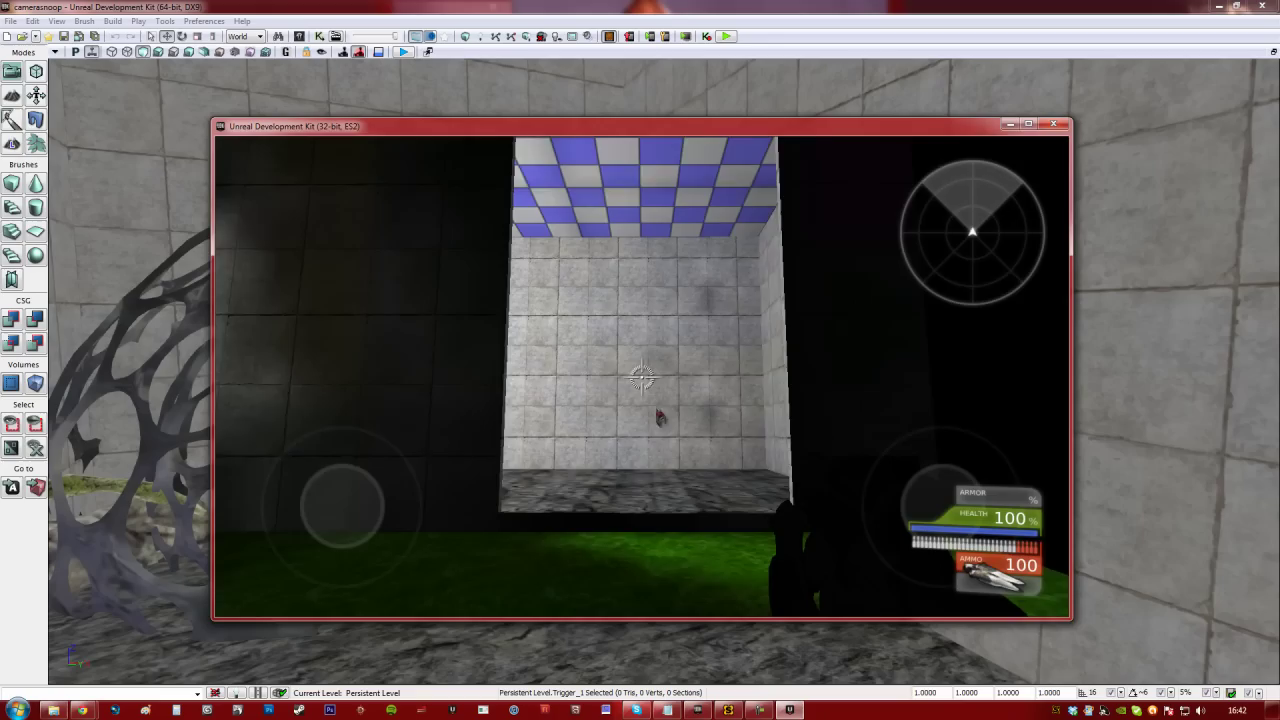
drag(686, 377, 407, 474)
key(w)
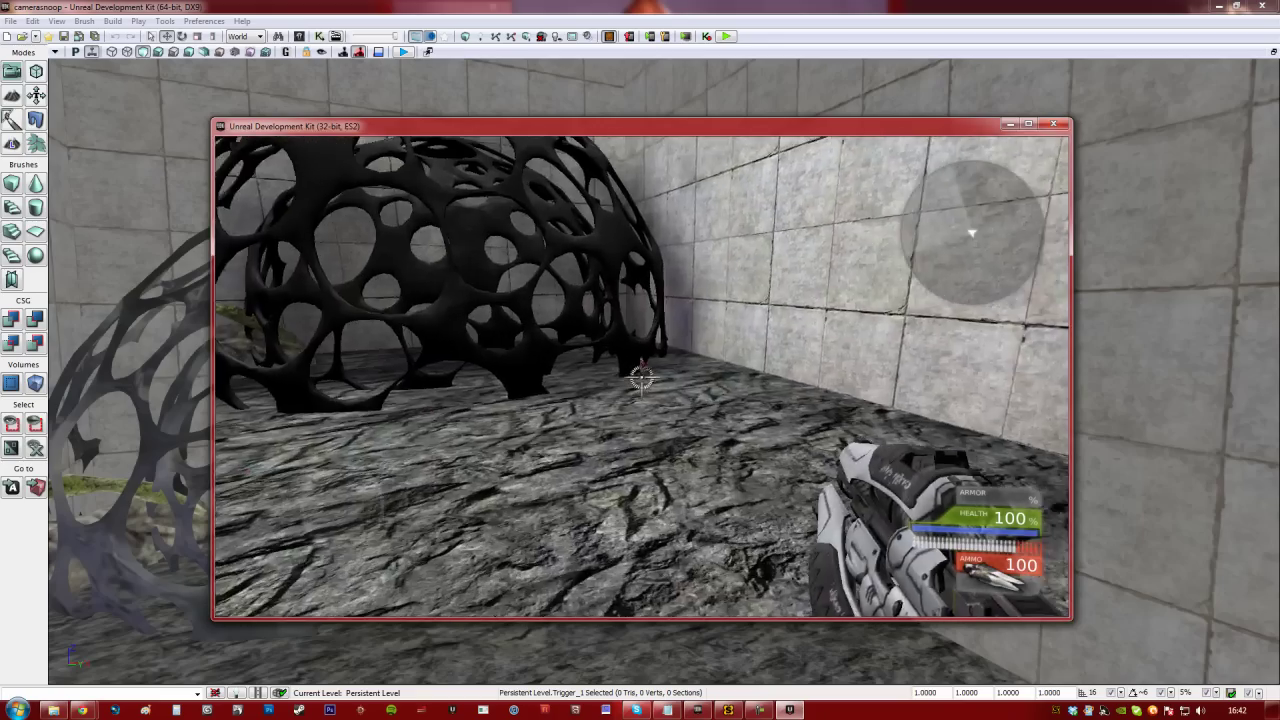
key(w)
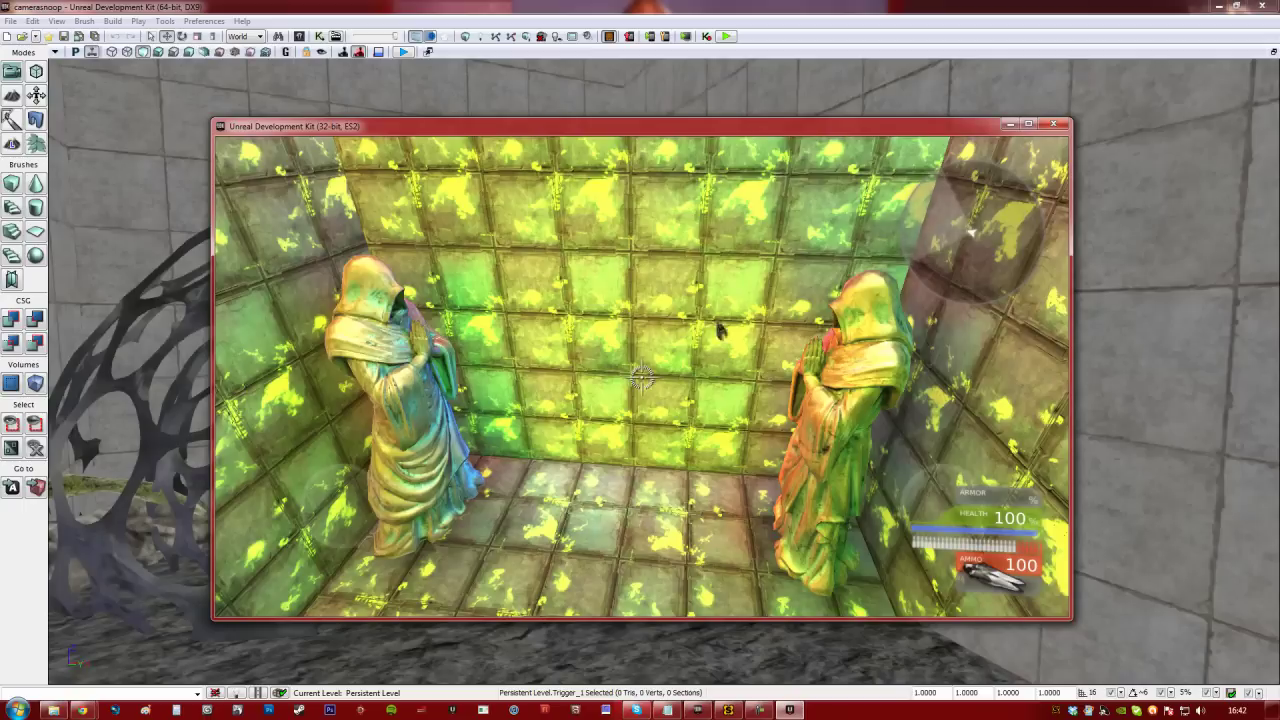
click(736, 327)
click(704, 310)
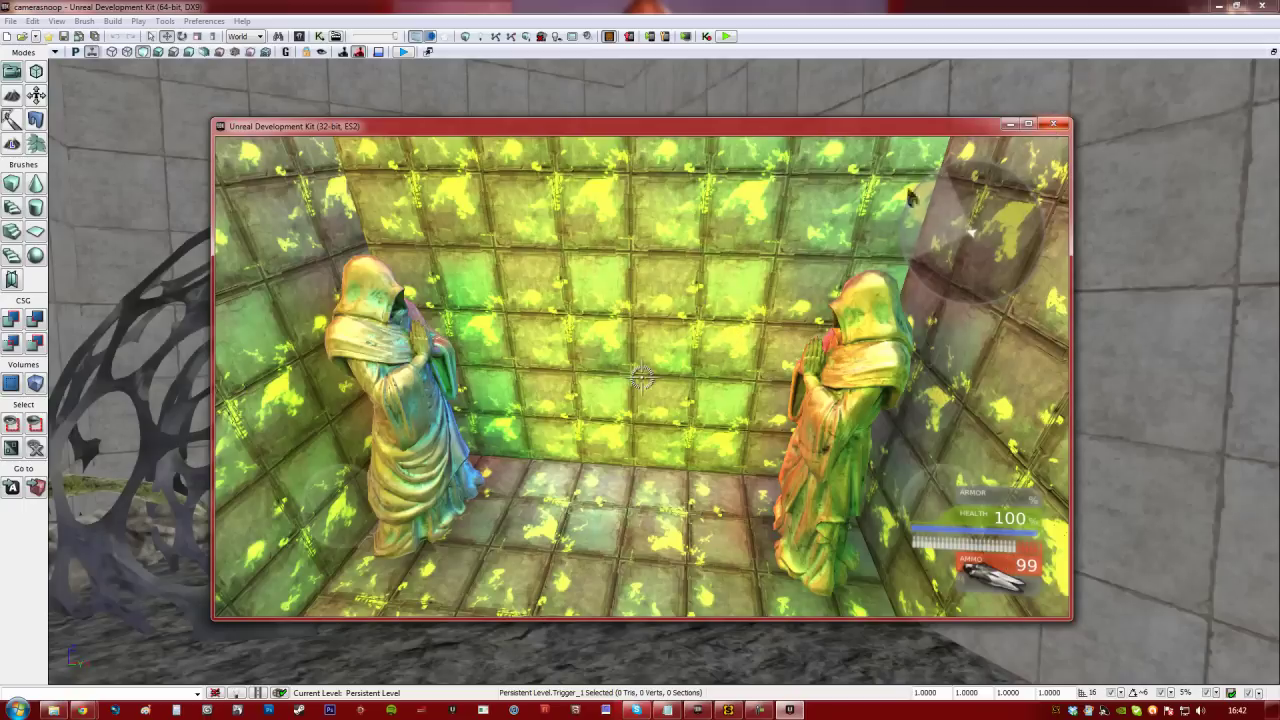
key(Escape)
right_drag(672, 286, 747, 311)
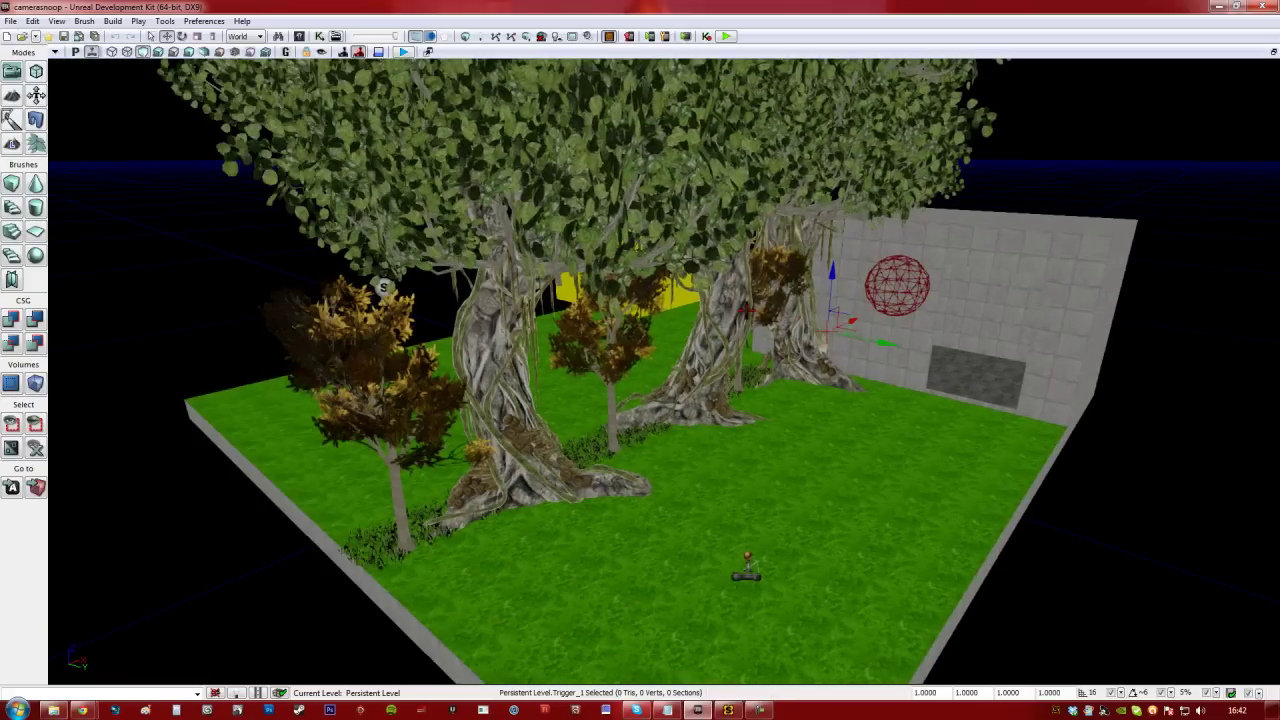